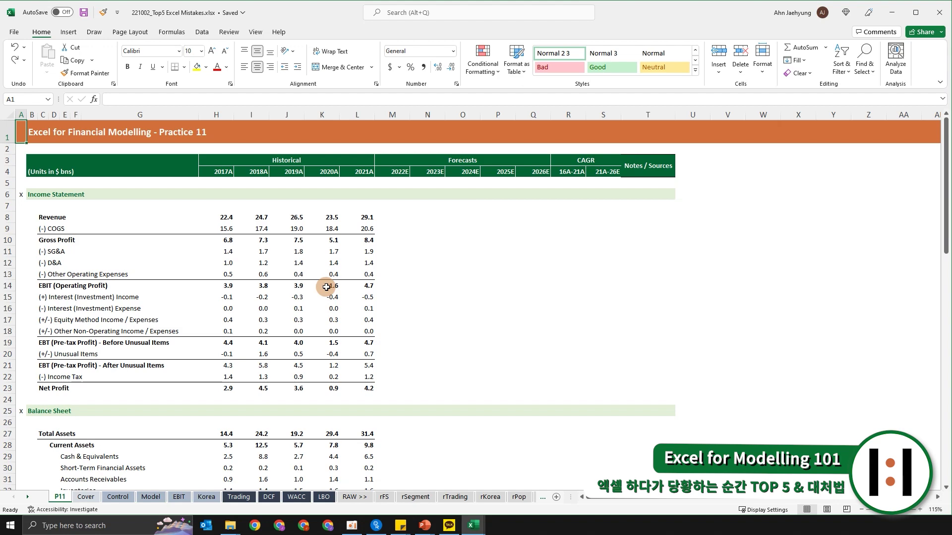
# Step: Turn on Scroll Lock and pan the P11 sheet vertically and horizontally with cell N10 selected
pyautogui.scroll(1, 556, 386)
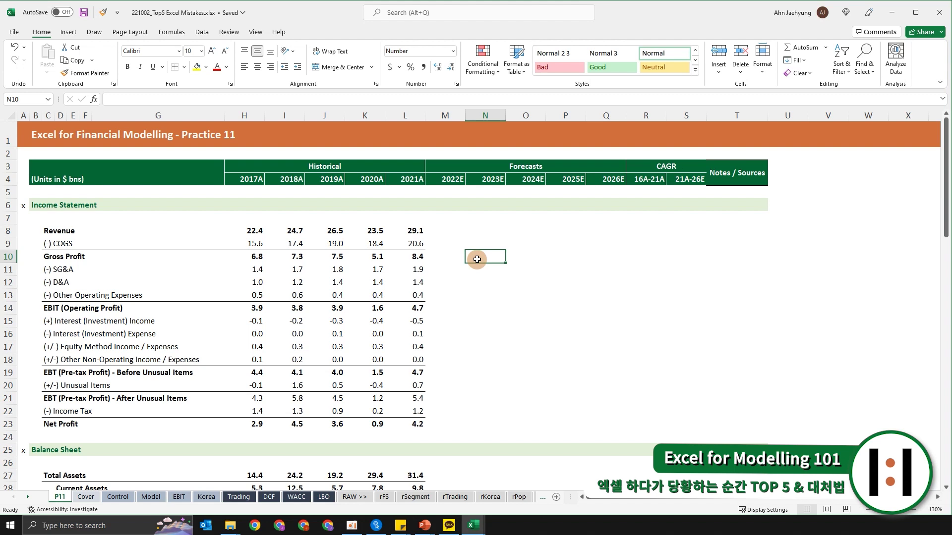
pyautogui.press('Scroll_Lock')
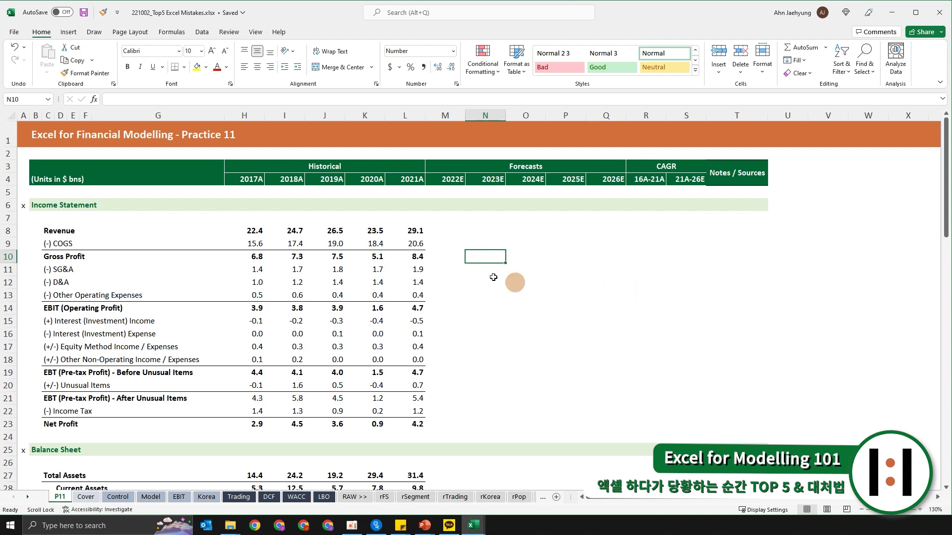
pyautogui.press('Down')
pyautogui.press('Down')
pyautogui.press('Down')
pyautogui.press('Down')
pyautogui.press('Down')
pyautogui.press('Down')
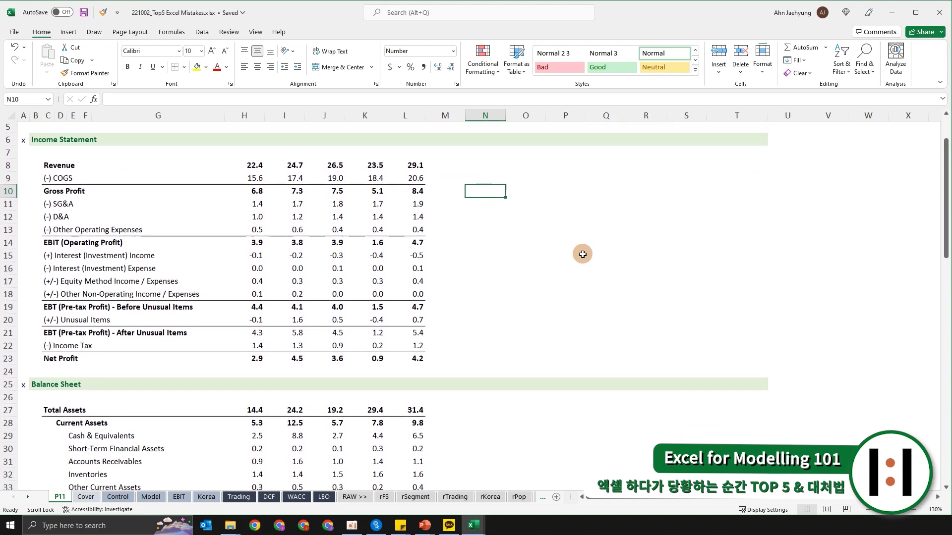
pyautogui.press('Up')
pyautogui.press('Up')
pyautogui.press('Up')
pyautogui.press('Up')
pyautogui.press('Up')
pyautogui.press('Up')
pyautogui.press('Right')
pyautogui.press('Right')
pyautogui.press('Right')
pyautogui.press('Right')
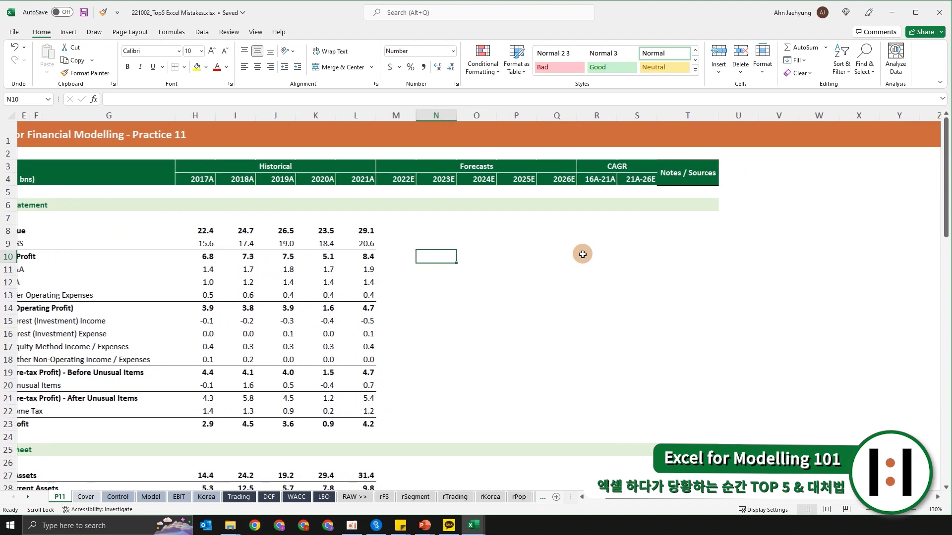
pyautogui.press('Left')
pyautogui.press('Left')
pyautogui.press('Left')
pyautogui.press('Left')
pyautogui.press('Down')
pyautogui.press('Down')
pyautogui.press('Down')
pyautogui.press('Up')
pyautogui.press('Up')
pyautogui.press('Up')
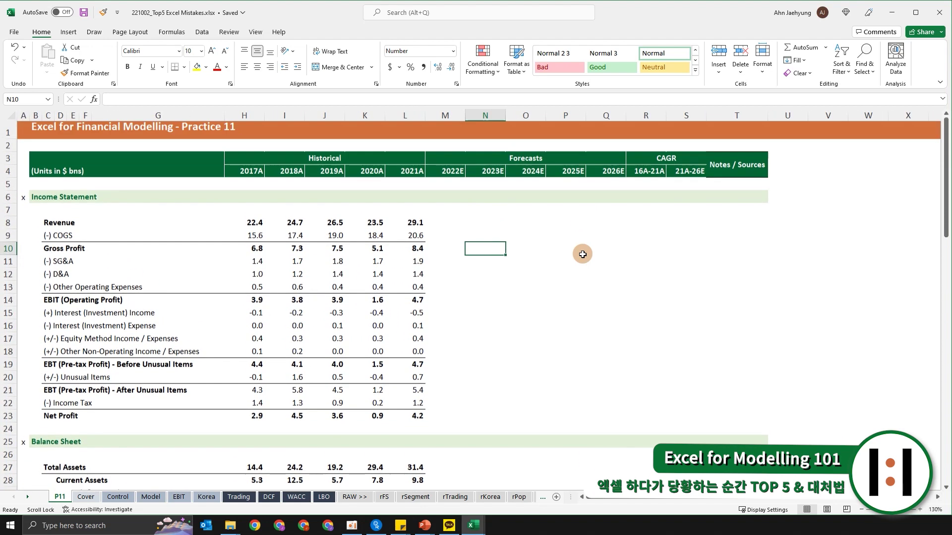
pyautogui.press('Right')
pyautogui.press('Right')
pyautogui.press('Left')
pyautogui.press('Left')
pyautogui.press('Down')
pyautogui.press('Down')
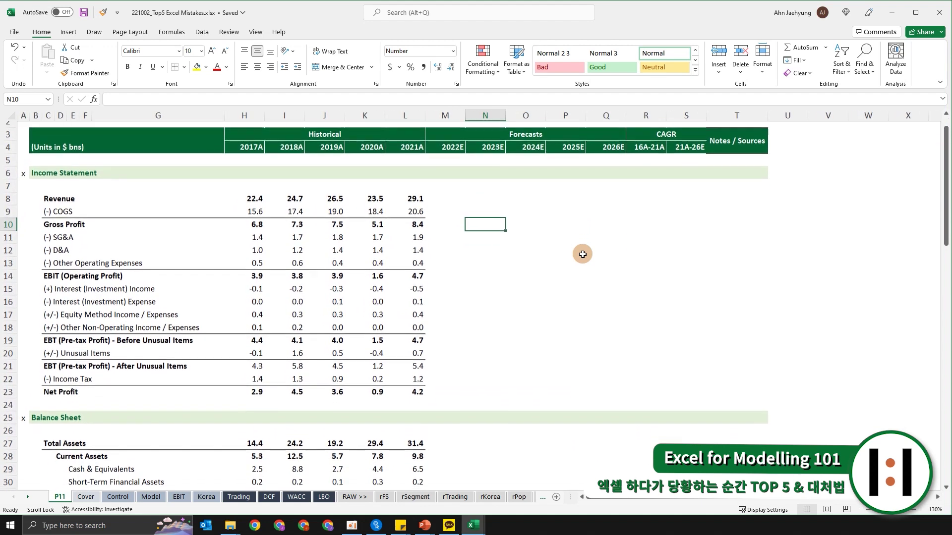
pyautogui.press('Up')
pyautogui.press('Up')
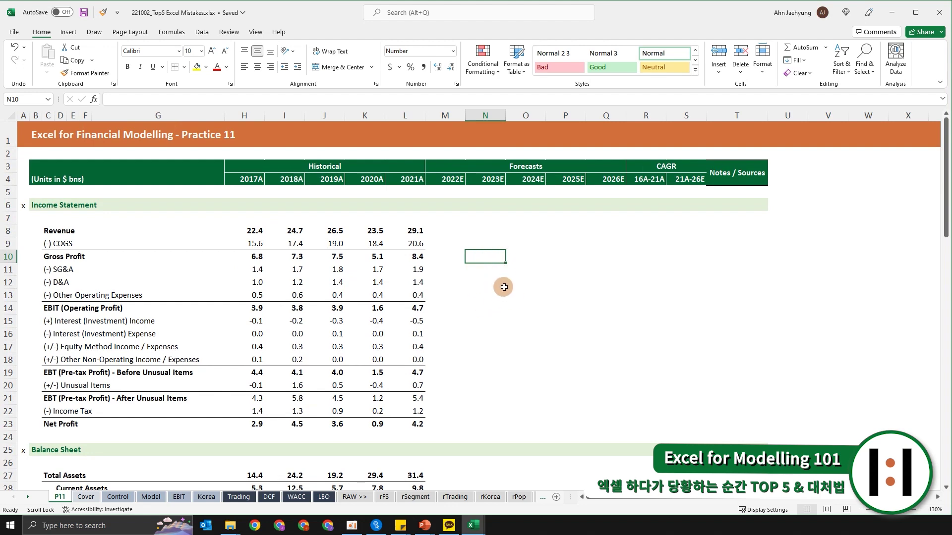
# Step: With Scroll Lock off, scroll the sheet and move the active cell through forecast columns N and O, finishing at N15
pyautogui.scroll(-3, 504, 290)
pyautogui.scroll(3, 503, 287)
pyautogui.hscroll(2, 503, 287)
pyautogui.hscroll(-2, 503, 287)
pyautogui.press('Down')
pyautogui.press('Down')
pyautogui.press('Down')
pyautogui.press('Down')
pyautogui.press('Down')
pyautogui.press('Down')
pyautogui.press('Down')
pyautogui.press('Down')
pyautogui.press('Down')
pyautogui.press('Down')
pyautogui.press('Down')
pyautogui.press('Down')
pyautogui.press('Down')
pyautogui.press('Down')
pyautogui.press('Down')
pyautogui.press('Down')
pyautogui.press('Down')
pyautogui.press('Down')
pyautogui.press('Down')
pyautogui.press('Down')
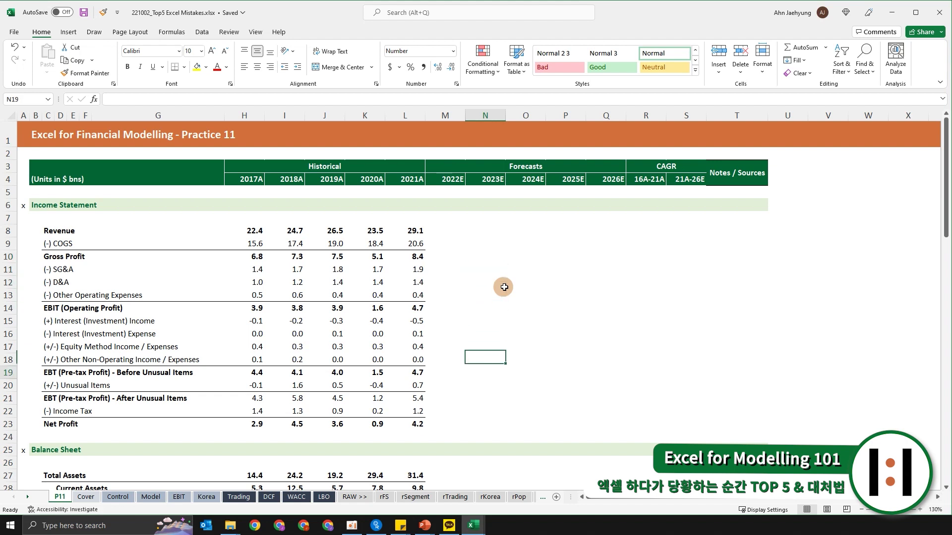
pyautogui.press('Up')
pyautogui.press('Up')
pyautogui.press('Up')
pyautogui.press('Up')
pyautogui.press('Up')
pyautogui.press('Up')
pyautogui.press('Up')
pyautogui.press('Up')
pyautogui.press('Up')
pyautogui.press('Up')
pyautogui.press('Up')
pyautogui.press('Up')
pyautogui.press('Up')
pyautogui.press('Up')
pyautogui.press('Up')
pyautogui.press('Up')
pyautogui.press('Up')
pyautogui.press('Up')
pyautogui.press('Up')
pyautogui.press('Up')
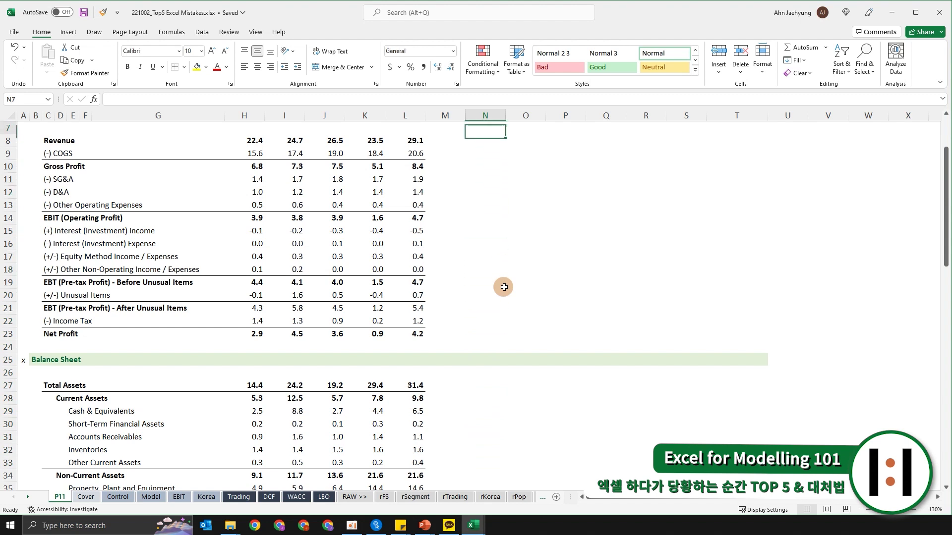
pyautogui.press('Down')
pyautogui.press('Down')
pyautogui.press('Down')
pyautogui.press('Down')
pyautogui.press('Down')
pyautogui.press('Down')
pyautogui.press('Down')
pyautogui.press('Right')
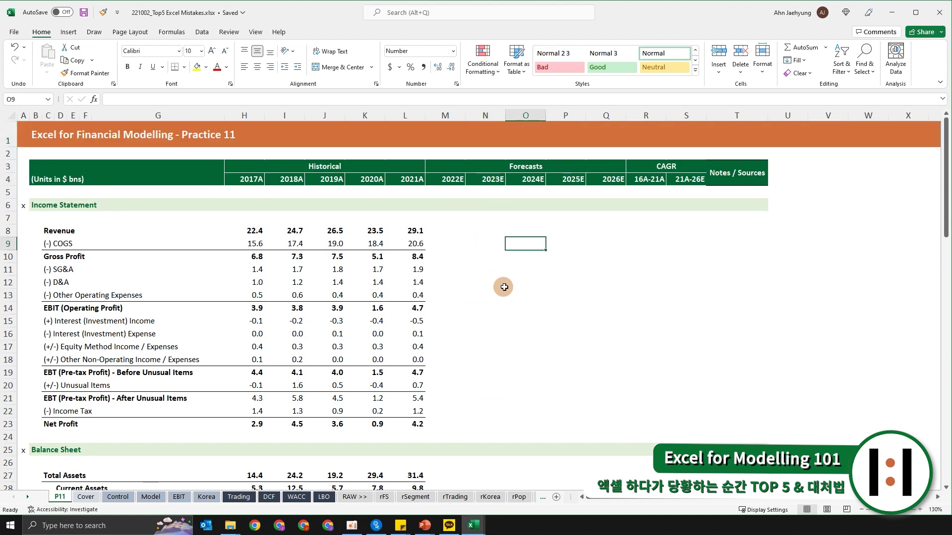
pyautogui.press('Down')
pyautogui.press('Down')
pyautogui.press('Down')
pyautogui.press('Down')
pyautogui.press('Down')
pyautogui.press('Down')
pyautogui.press('Down')
pyautogui.press('Down')
pyautogui.press('Left')
pyautogui.press('Up')
pyautogui.press('Up')
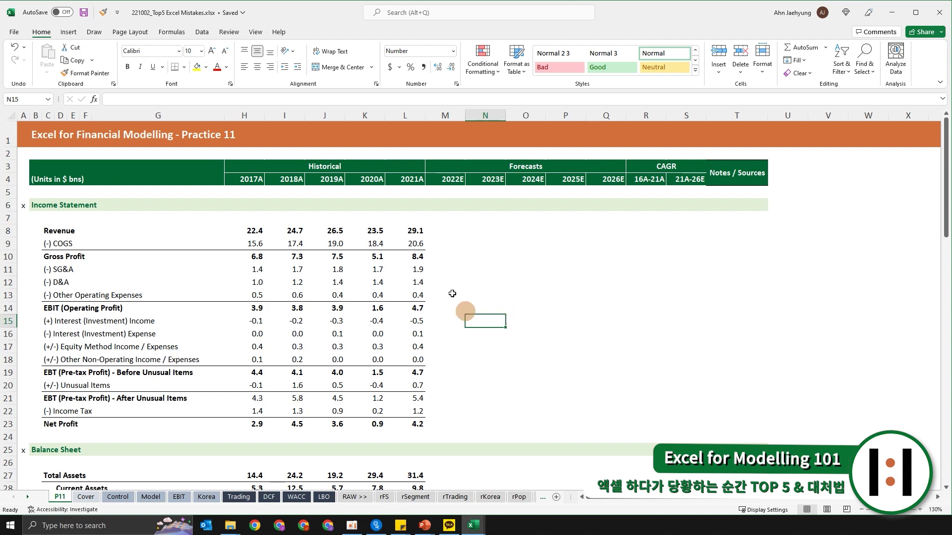
# Step: Enter the formula =142147 in cell P11 on the SG&A row under 2025E
pyautogui.click(529, 297)
pyautogui.press('Up')
pyautogui.press('Up')
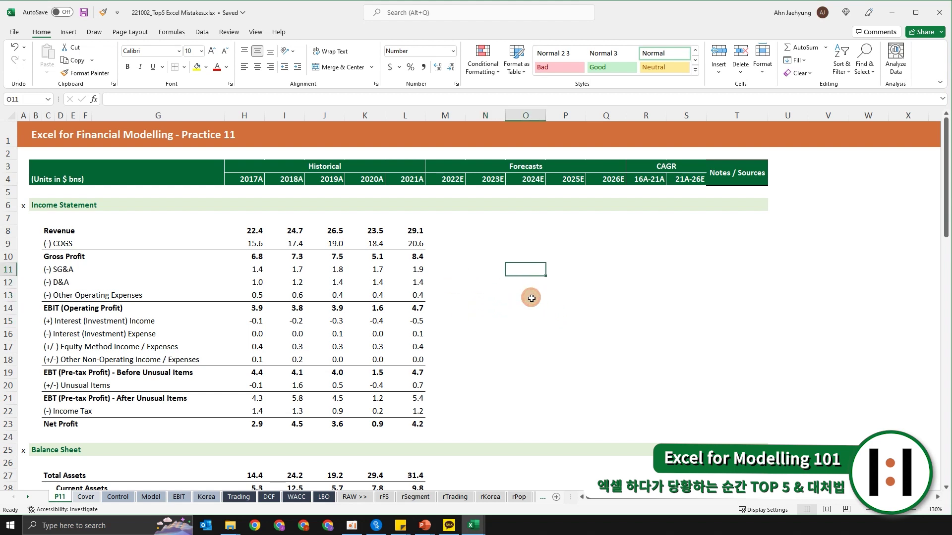
pyautogui.press('Right')
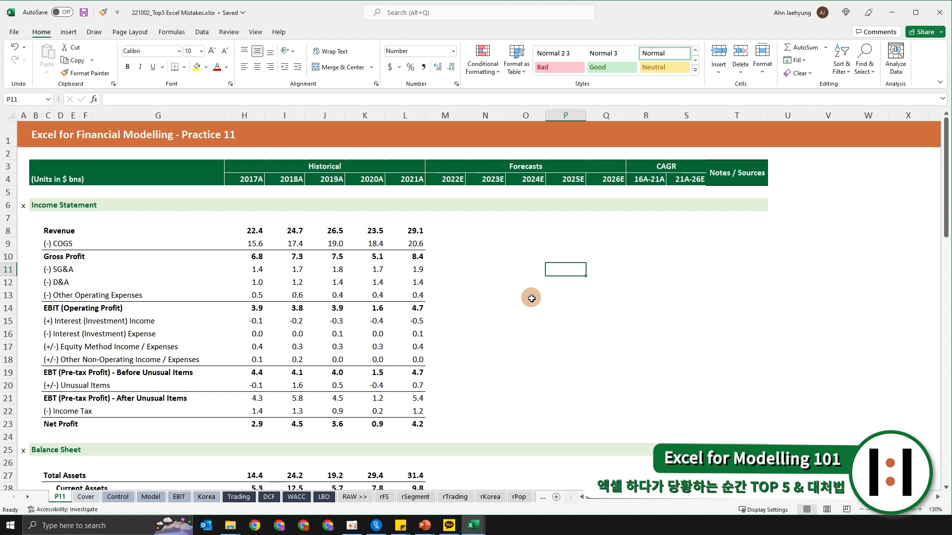
pyautogui.write('=')
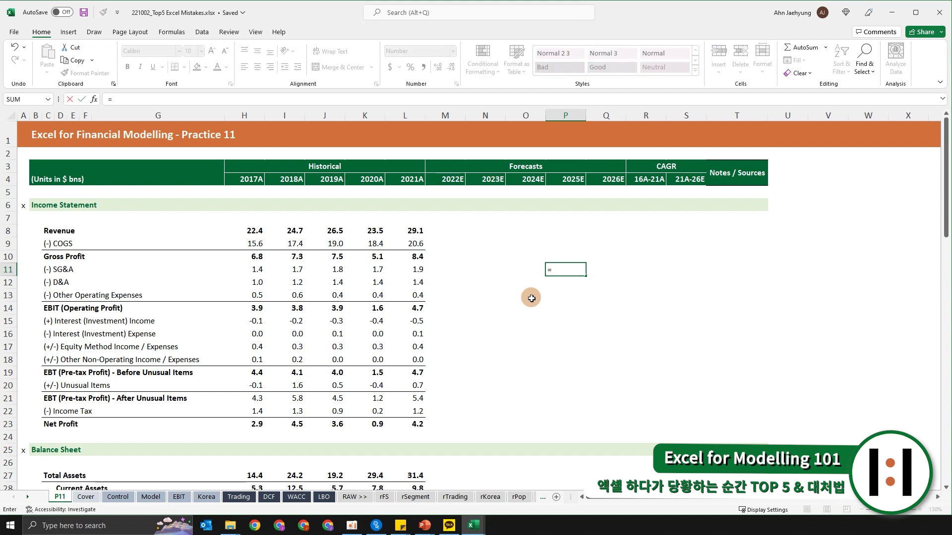
pyautogui.write('142147')
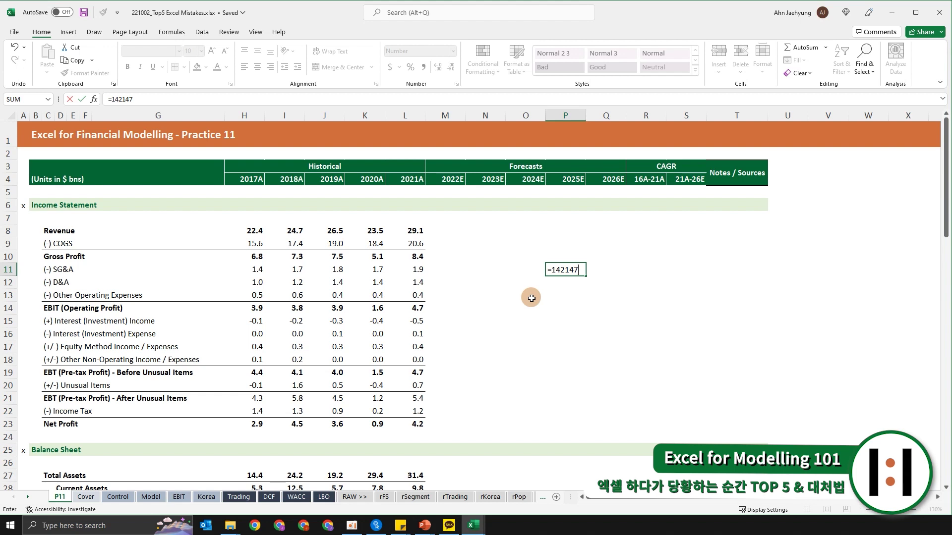
pyautogui.hotkey('ctrl', 'Left')
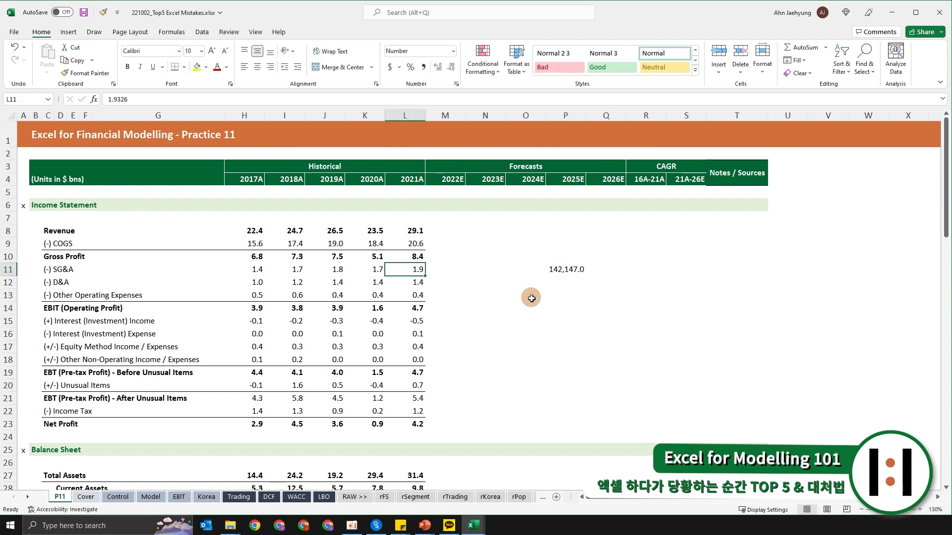
# Step: Return to cell P11, go down to row 14 and jump to the 2021A EBIT figure in L14
pyautogui.press('Right')
pyautogui.press('Right')
pyautogui.press('Right')
pyautogui.press('Right')
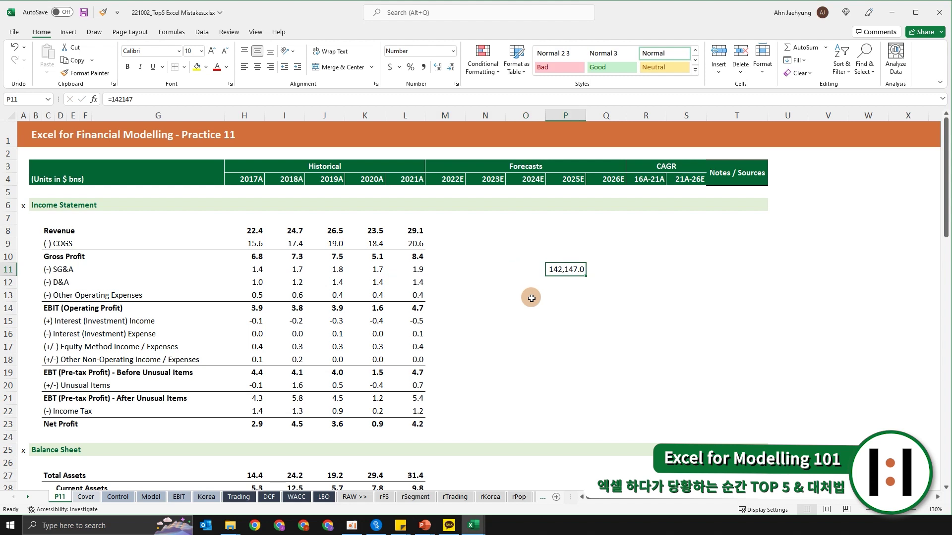
pyautogui.press('Down')
pyautogui.press('Down')
pyautogui.press('Down')
pyautogui.hotkey('ctrl', 'Left')
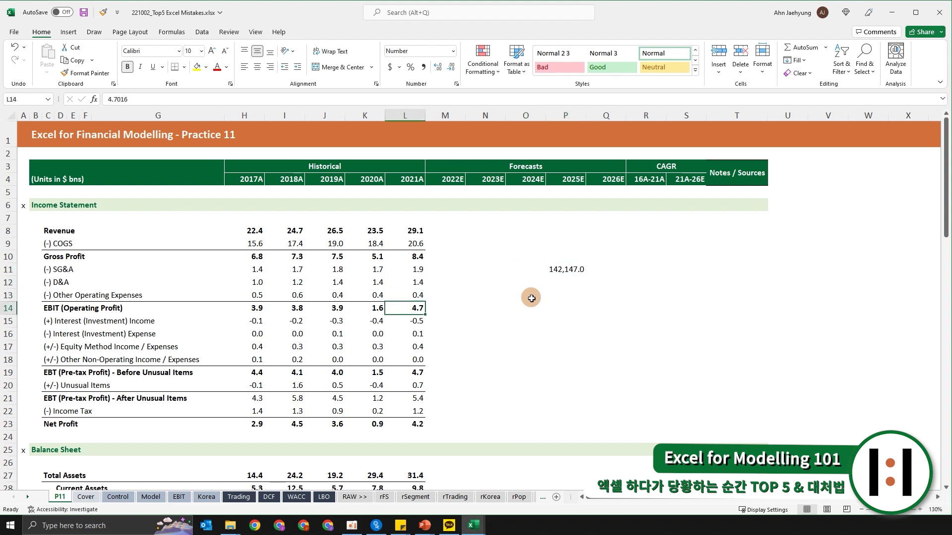
# Step: Try entering 5415 in cell P12 on the D&A row, and cancel the entry
pyautogui.press('Up')
pyautogui.press('Right')
pyautogui.press('Right')
pyautogui.press('Right')
pyautogui.press('Right')
pyautogui.press('Right')
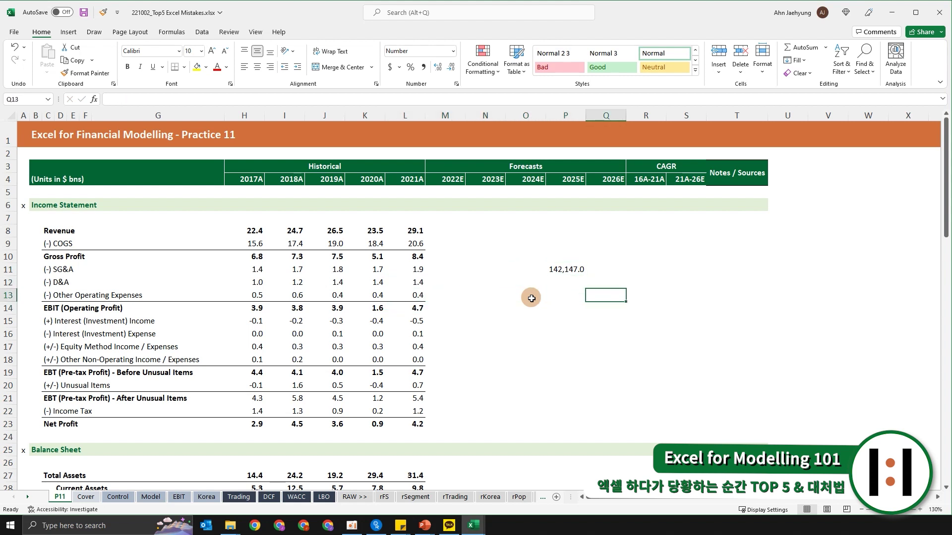
pyautogui.press('Left')
pyautogui.press('Up')
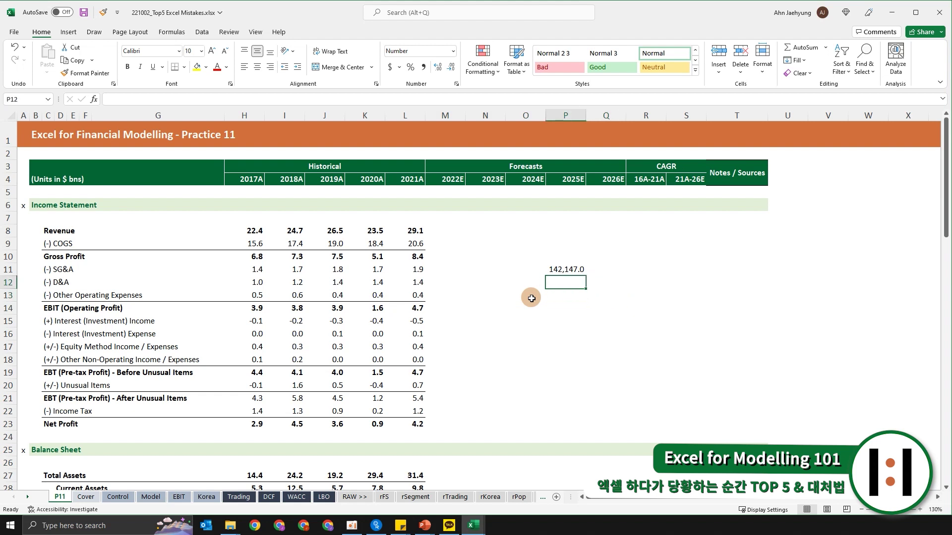
pyautogui.write('5415')
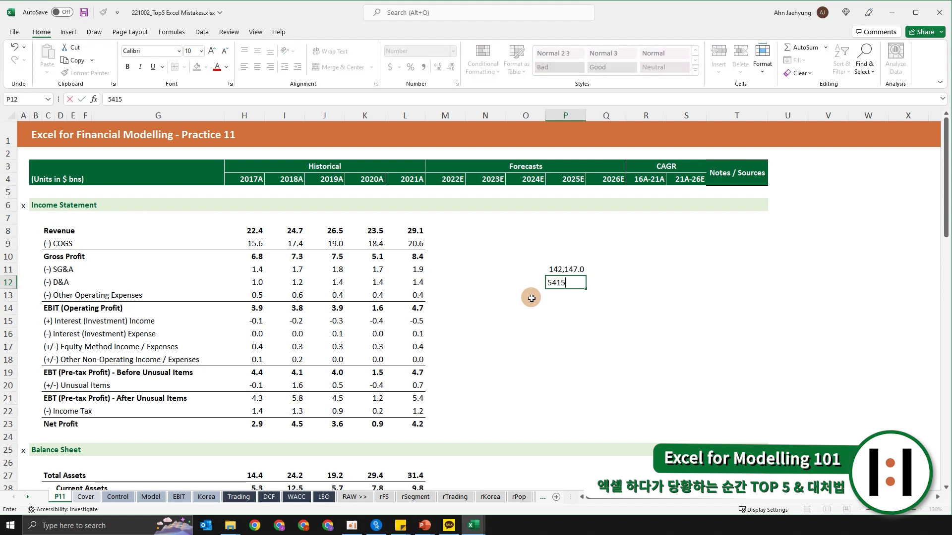
pyautogui.press('Escape')
# Step: Clear the contents of cell P11 on the SG&A row
pyautogui.press('Up')
pyautogui.press('Delete')
pyautogui.press('Left')
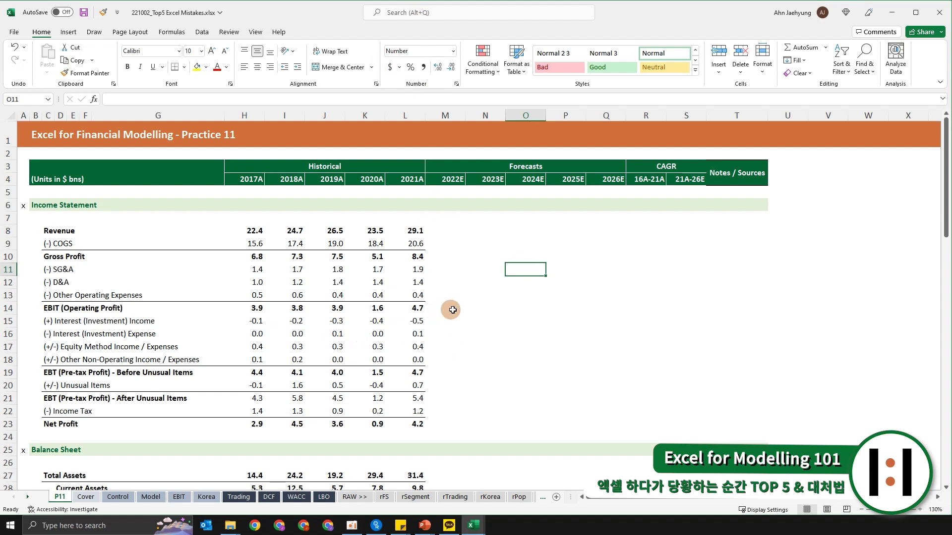
# Step: Select the historical year headers 2017A to 2021A and look over the income statement and balance sheet figures
pyautogui.click(483, 309)
pyautogui.click(503, 268)
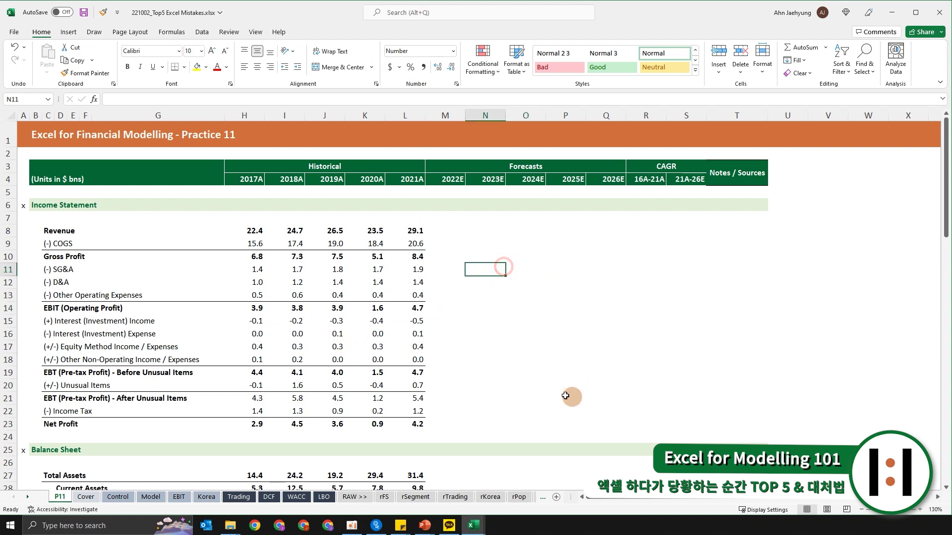
pyautogui.click(352, 242)
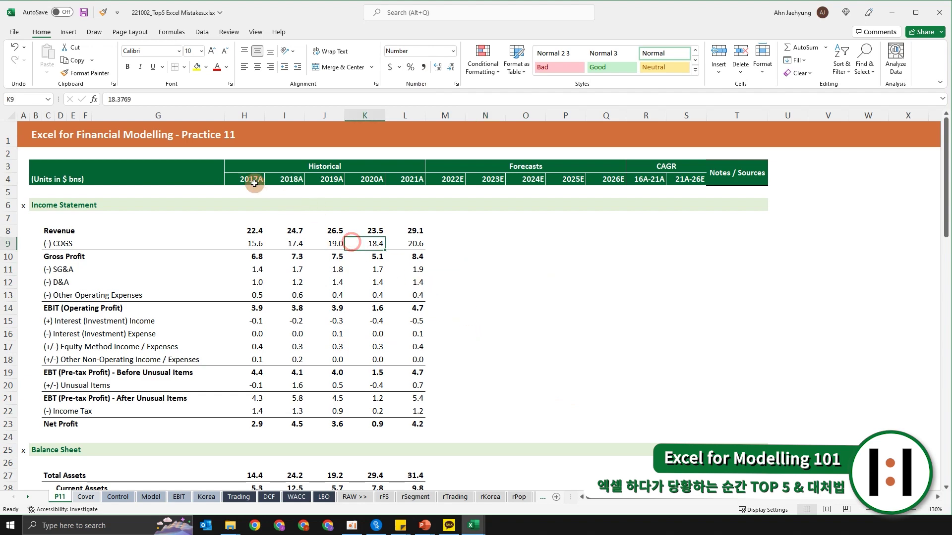
pyautogui.moveTo(255, 184); pyautogui.dragTo(418, 186)
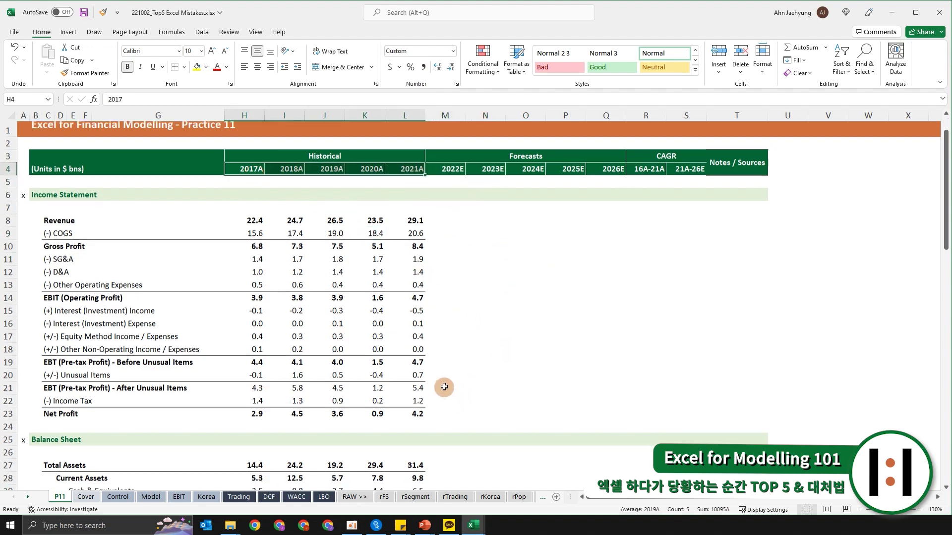
pyautogui.scroll(-4, 448, 398)
pyautogui.scroll(-2, 446, 397)
pyautogui.scroll(6, 449, 396)
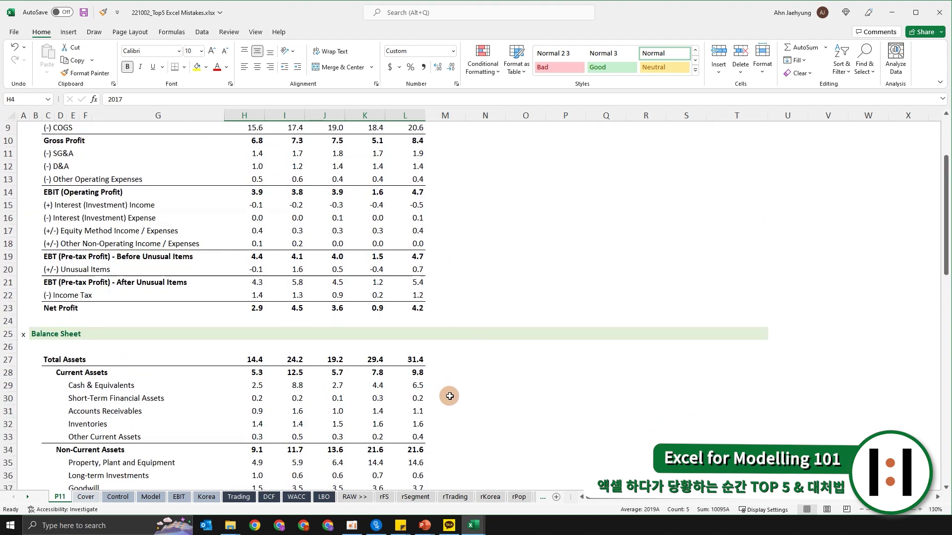
# Step: Select the historical figures in H13:L23, from Other Operating Expenses down to Net Profit
pyautogui.click(487, 296)
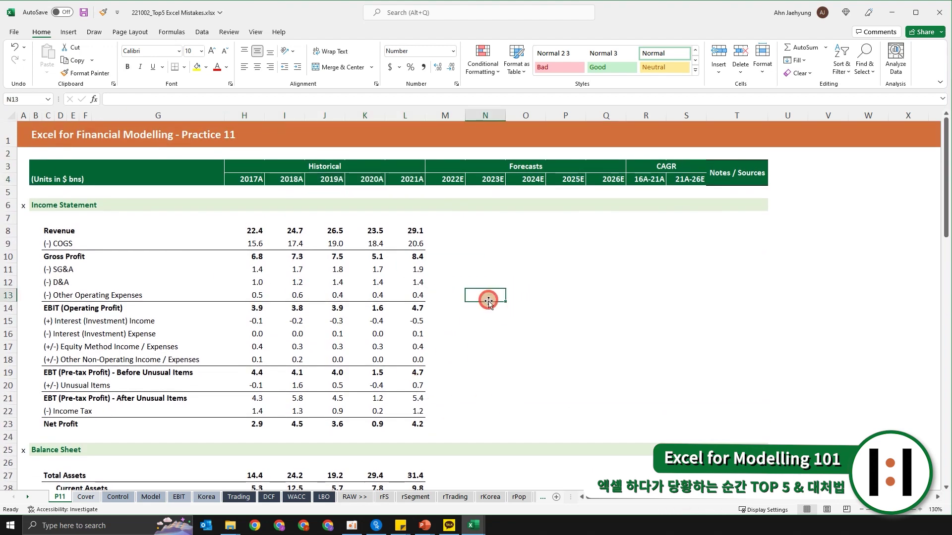
pyautogui.press('Left')
pyautogui.press('Left')
pyautogui.press('Left')
pyautogui.press('Left')
pyautogui.press('Left')
pyautogui.press('Left')
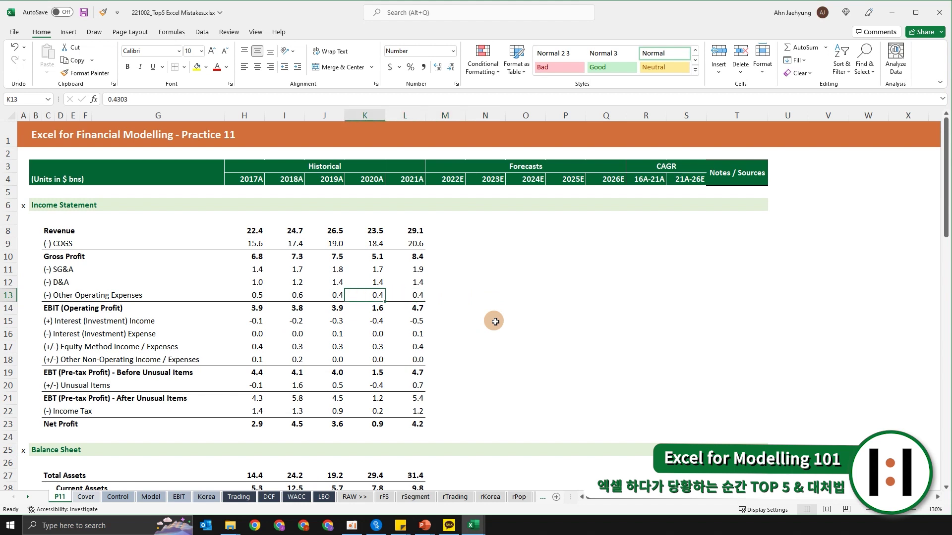
pyautogui.hotkey('shift', 'Down')
pyautogui.hotkey('shift', 'Down')
pyautogui.hotkey('shift', 'Down')
pyautogui.hotkey('shift', 'Down')
pyautogui.hotkey('shift', 'Down')
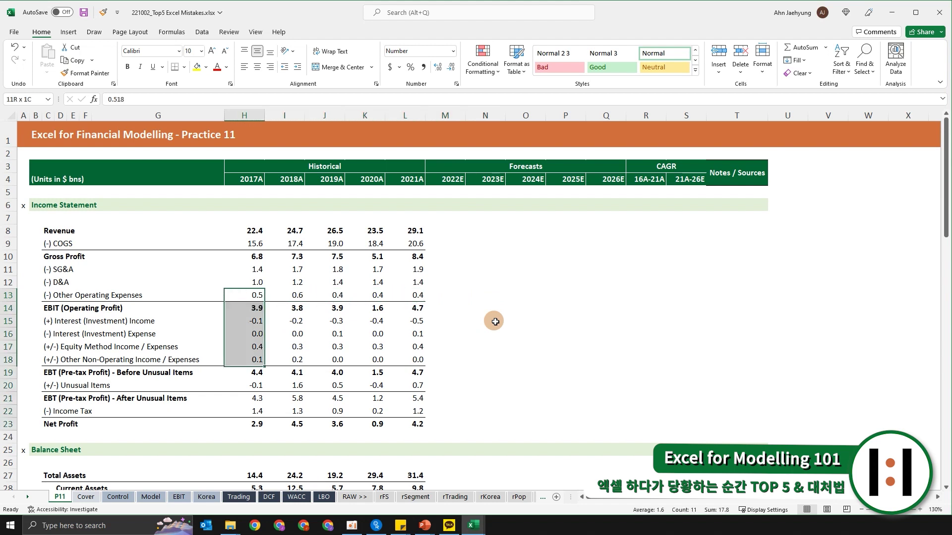
pyautogui.hotkey('shift', 'Down')
pyautogui.hotkey('shift', 'Down')
pyautogui.hotkey('shift', 'Down')
pyautogui.hotkey('shift', 'Down')
pyautogui.hotkey('shift', 'Down')
pyautogui.hotkey('shift', 'Right')
pyautogui.hotkey('shift', 'Right')
pyautogui.hotkey('shift', 'Right')
pyautogui.hotkey('shift', 'Right')
# Step: Select the 2019A SG&A figure in J11 and switch the sheet to showing formulas instead of formatted values
pyautogui.press('Up')
pyautogui.press('Up')
pyautogui.press('Right')
pyautogui.press('Right')
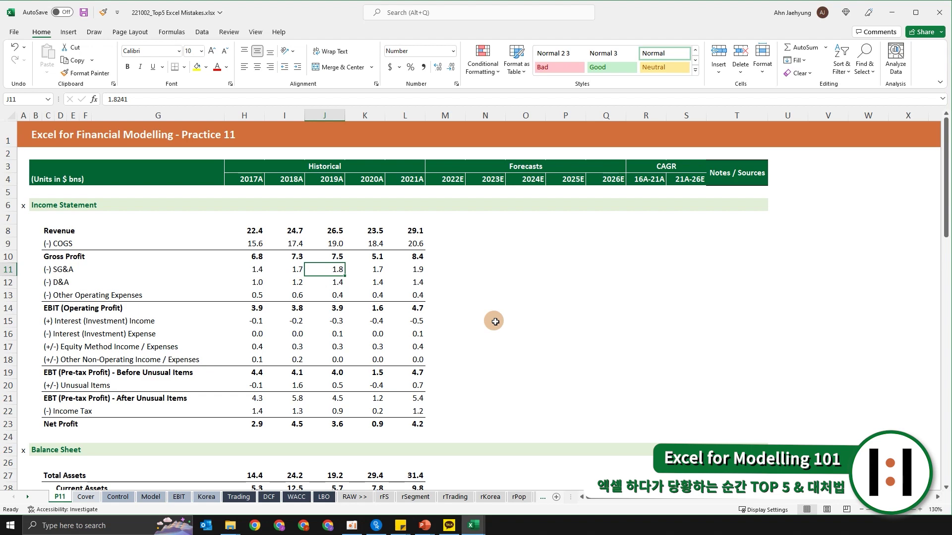
pyautogui.hotkey('ctrl', '`')
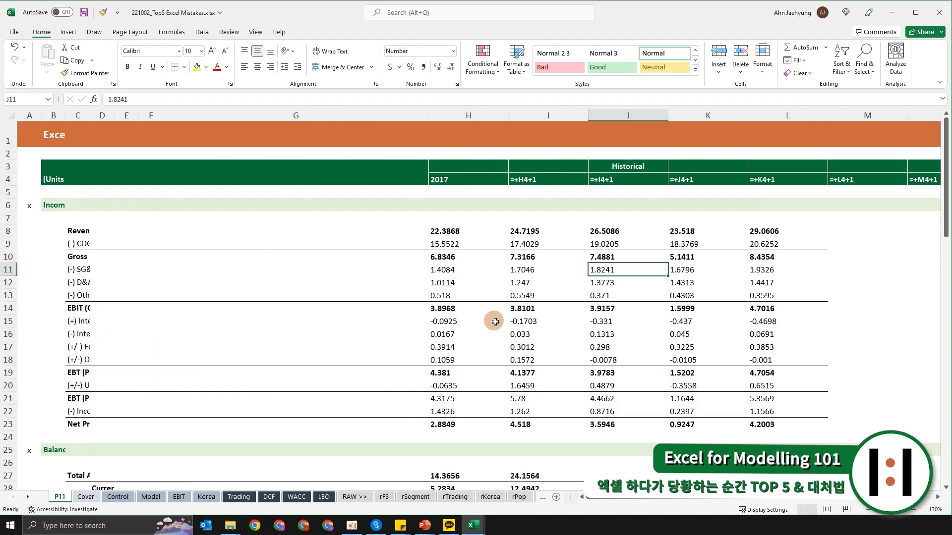
# Step: Look over the P11 sheet in formula display, from the income statement down through the balance sheet rows
pyautogui.scroll(-15, 495, 321)
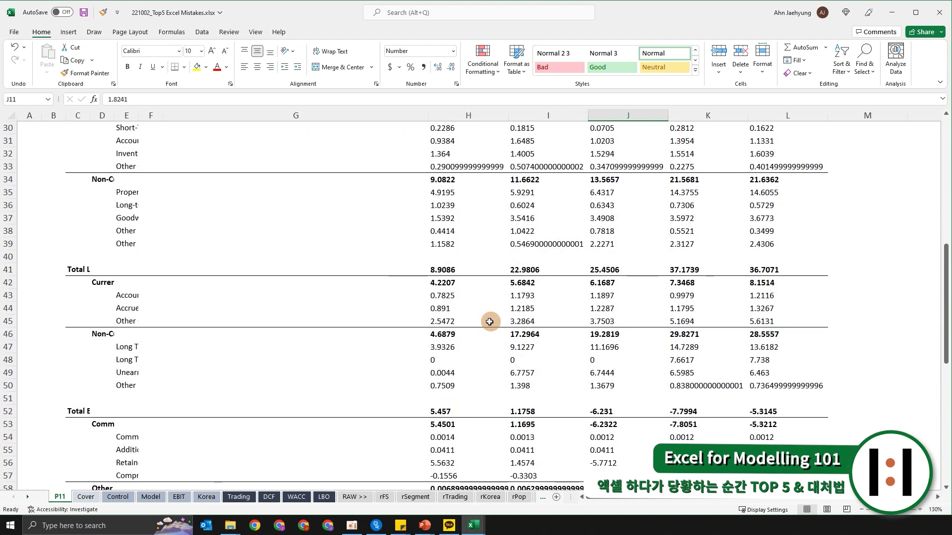
pyautogui.scroll(-12, 476, 258)
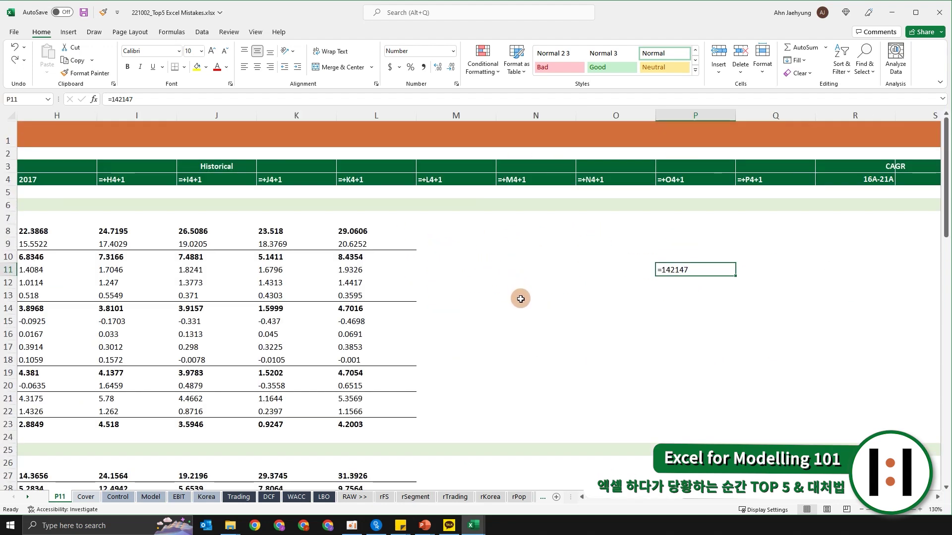
pyautogui.press('Home')
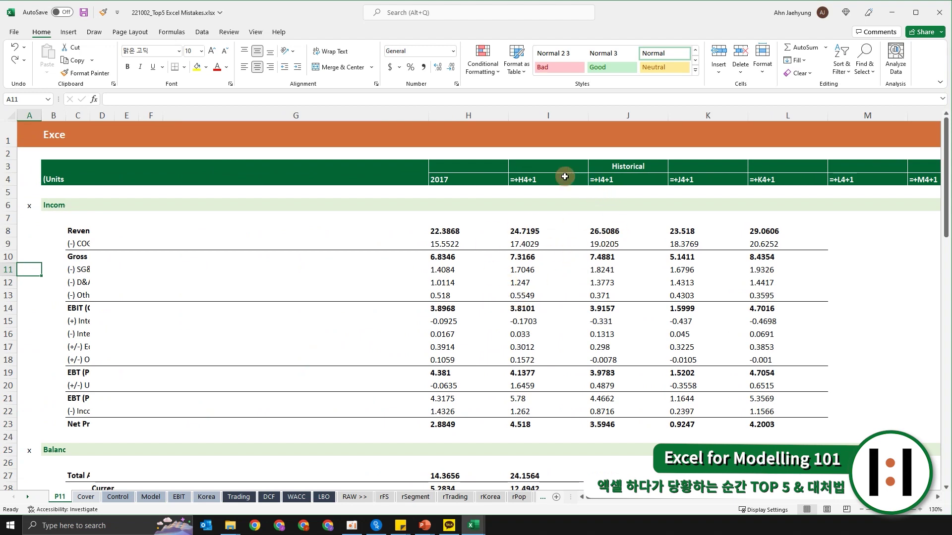
pyautogui.scroll(-5, 690, 303)
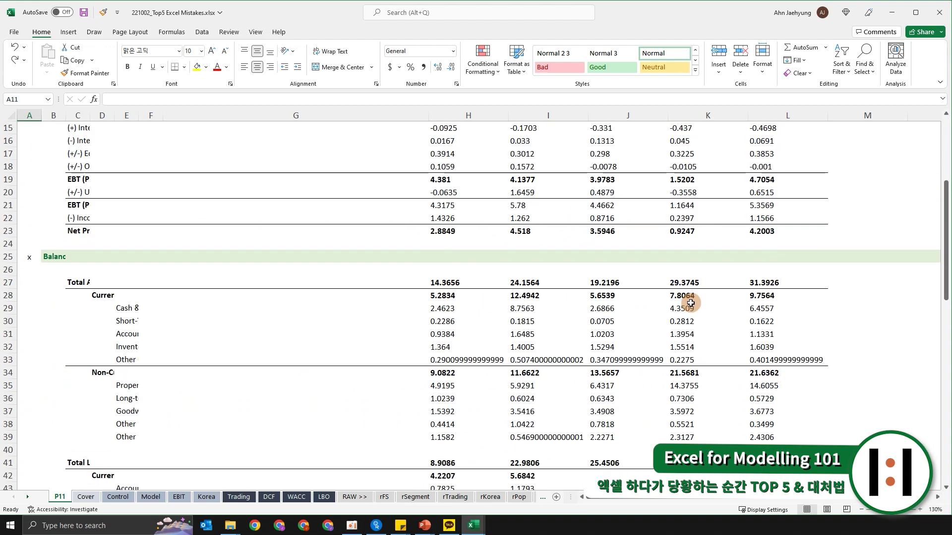
pyautogui.scroll(-3, 690, 303)
pyautogui.scroll(-3, 687, 350)
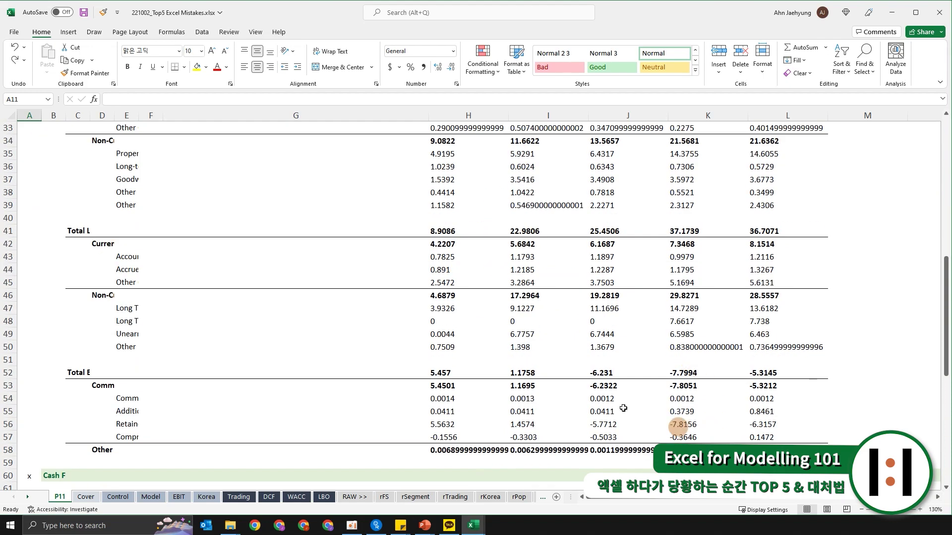
pyautogui.scroll(-8, 544, 340)
pyautogui.scroll(10, 541, 342)
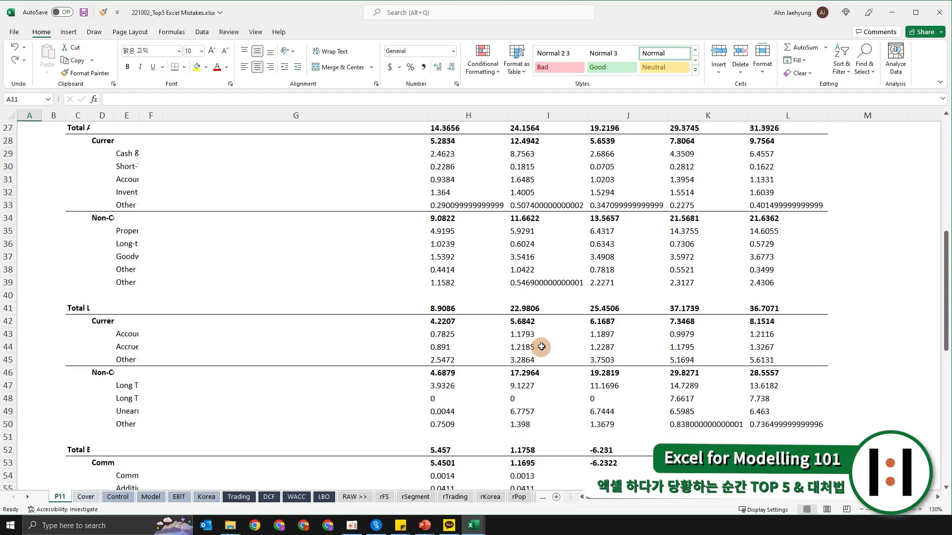
pyautogui.scroll(9, 541, 347)
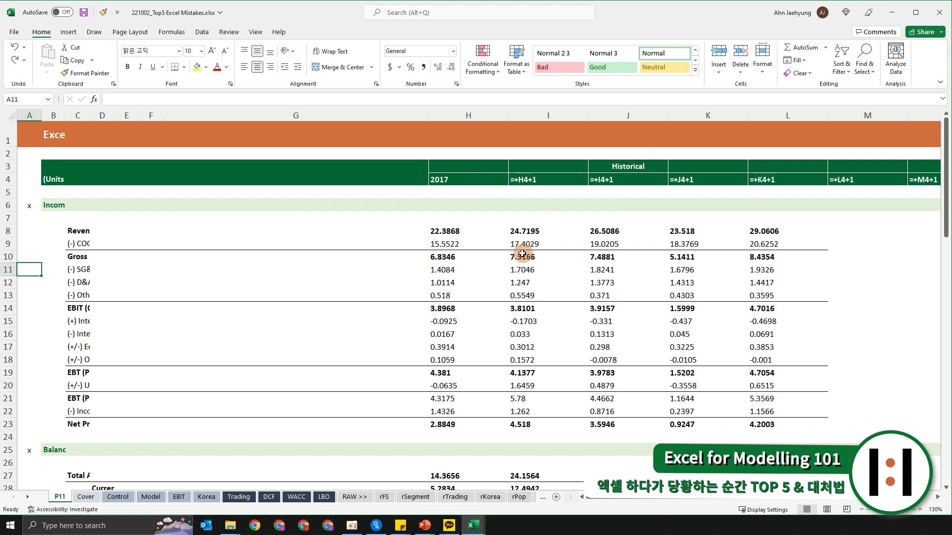
# Step: Toggle the formula display on the P11 sheet, ending with formatted values
pyautogui.hotkey('ctrl', '`')
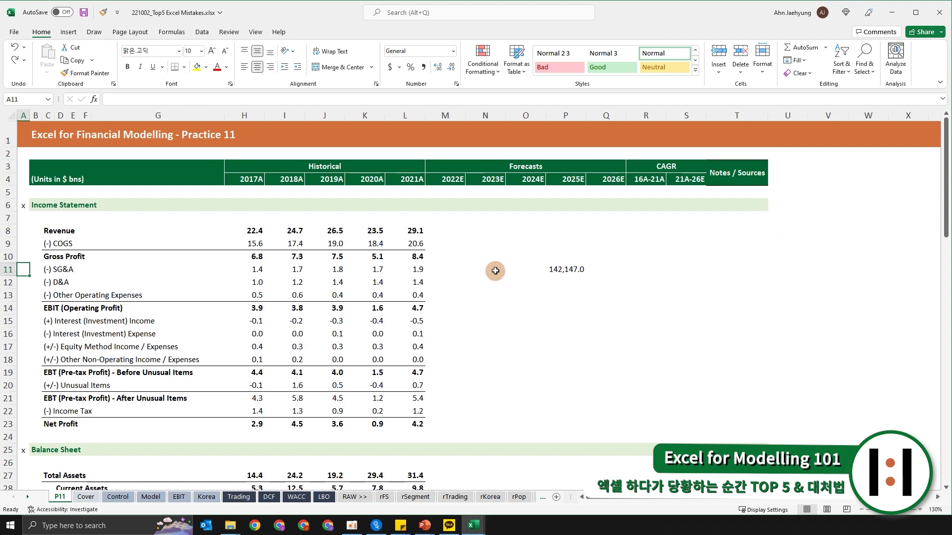
pyautogui.hotkey('ctrl', '`')
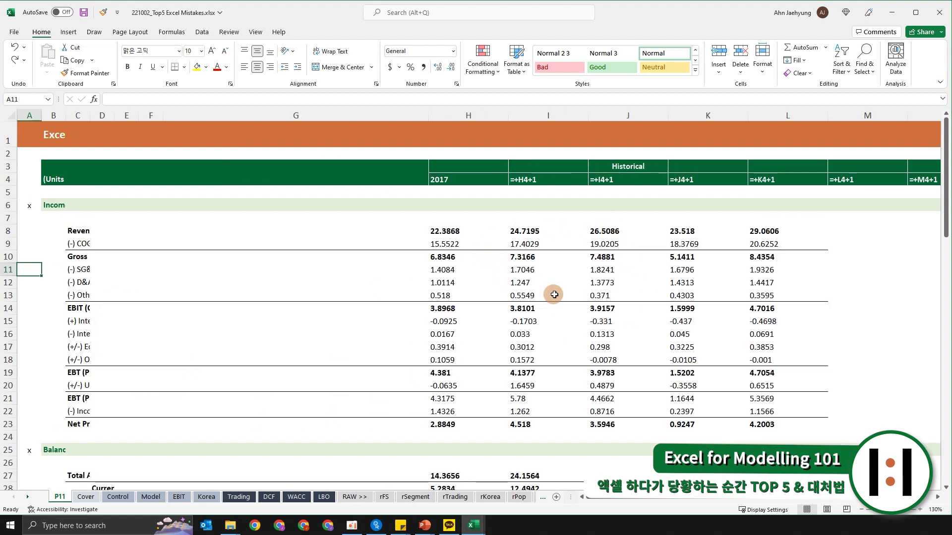
pyautogui.hotkey('ctrl', '`')
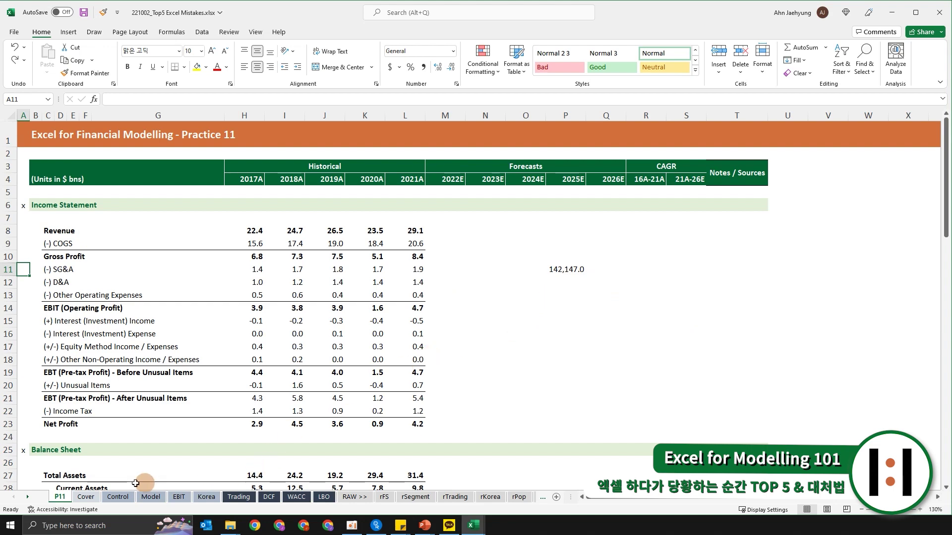
# Step: Show the formulas behind the income statement on the Model sheet and return it to formatted values
pyautogui.click(144, 497)
pyautogui.scroll(20, 297, 362)
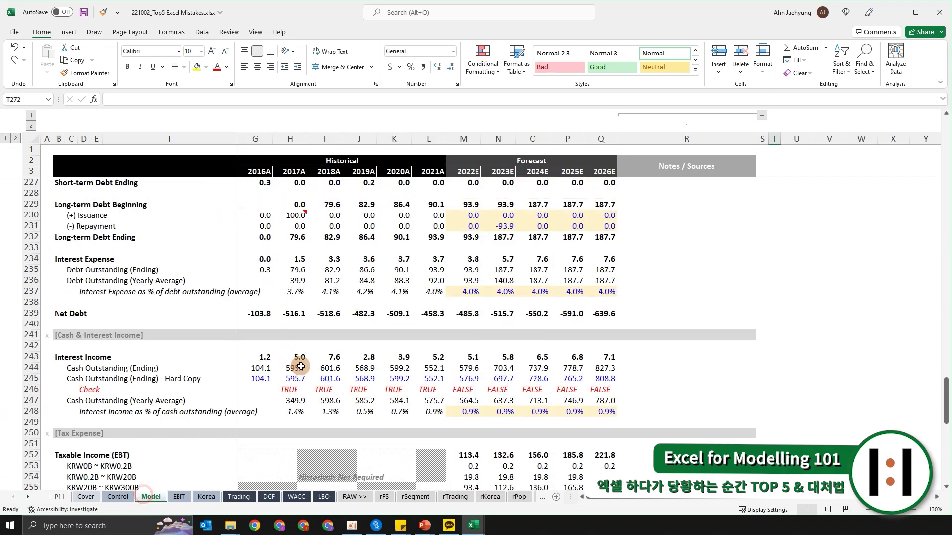
pyautogui.scroll(20, 327, 372)
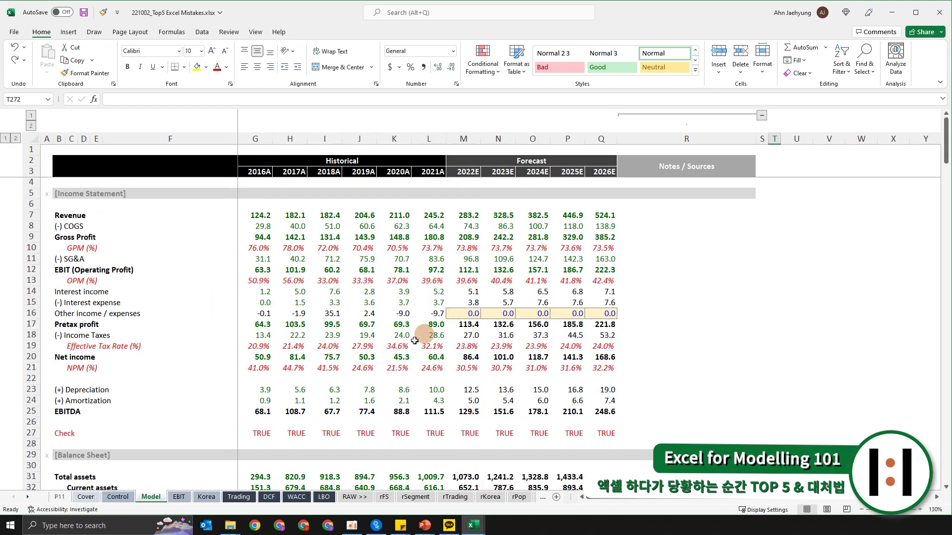
pyautogui.hotkey('ctrl', '`')
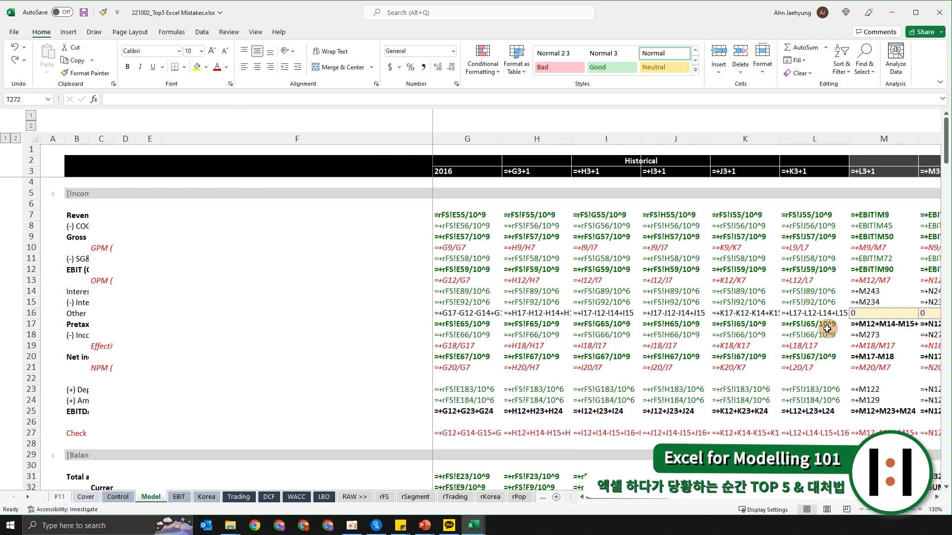
pyautogui.hotkey('ctrl', '`')
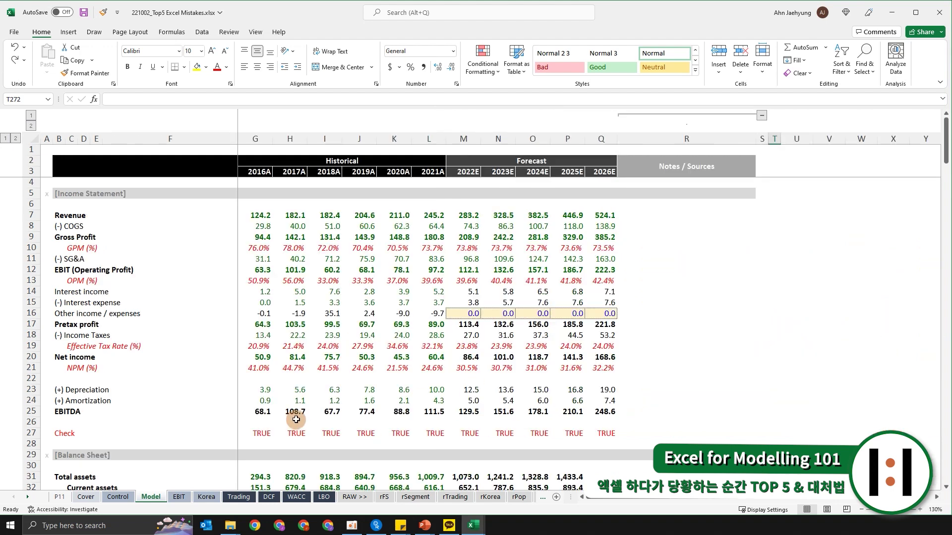
# Step: Return to the P11 sheet and clear the contents of P10:P14 in the 2025E column
pyautogui.click(58, 498)
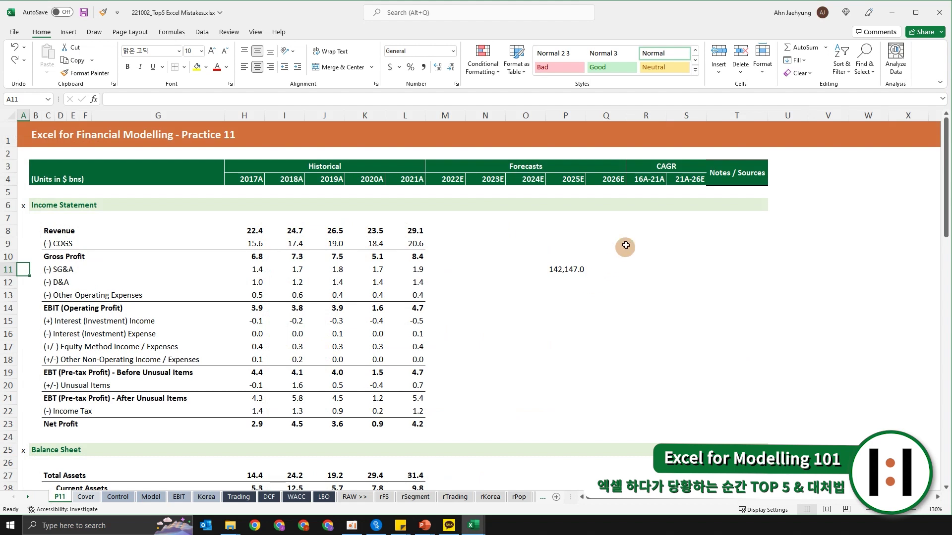
pyautogui.moveTo(564, 251); pyautogui.dragTo(564, 311)
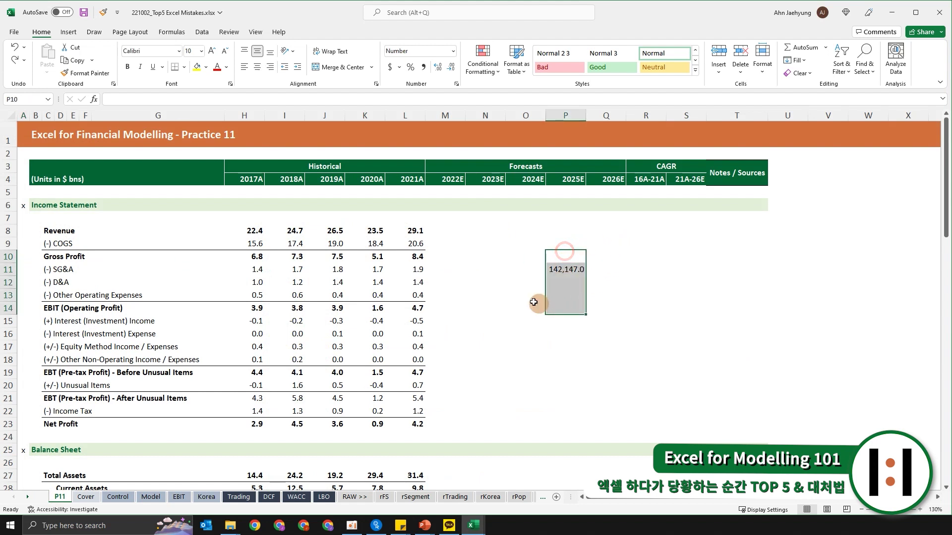
pyautogui.press('Delete')
pyautogui.click(518, 271)
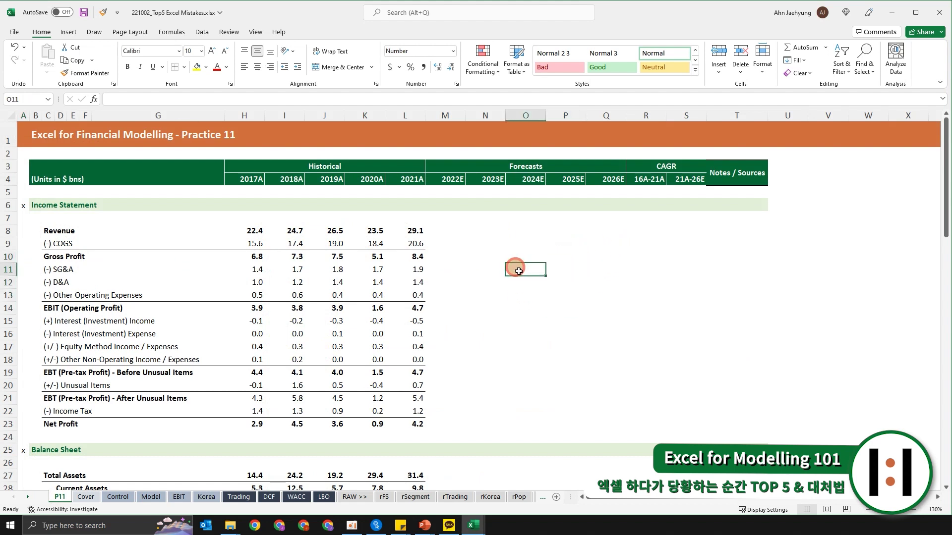
# Step: Select cell A6 beside the Income Statement heading and turn Show Formulas on and back off
pyautogui.hotkey('ctrl', 'Left')
pyautogui.hotkey('ctrl', 'Left')
pyautogui.hotkey('ctrl', 'Left')
pyautogui.hotkey('ctrl', 'Left')
pyautogui.hotkey('ctrl', 'Up')
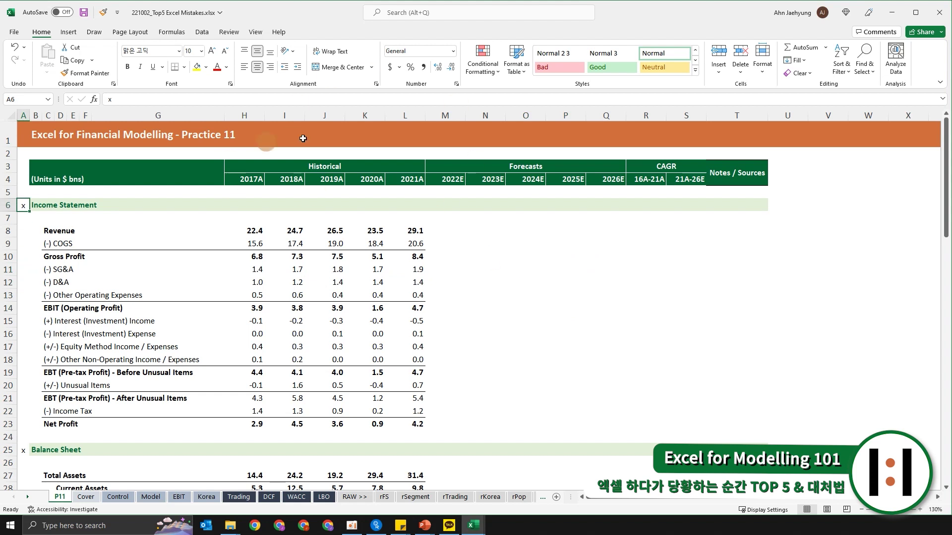
pyautogui.click(169, 33)
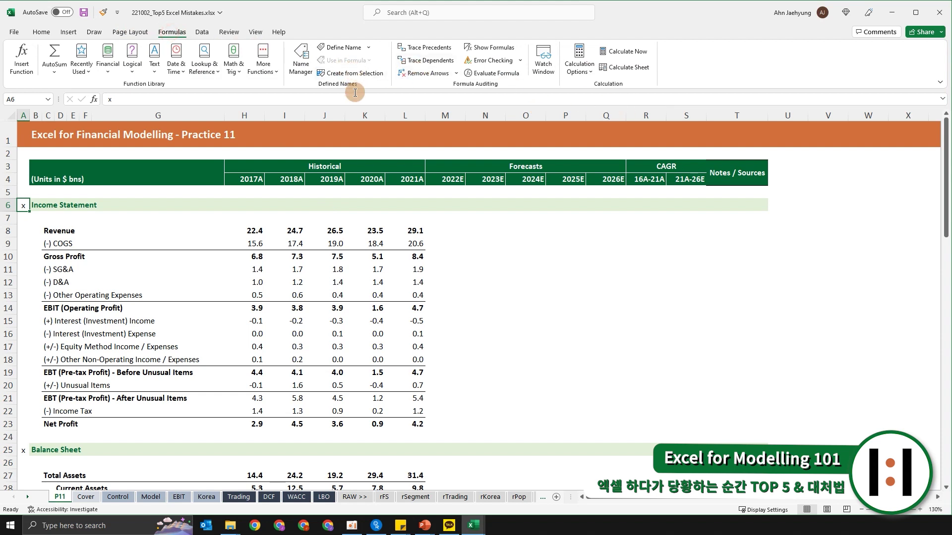
pyautogui.click(484, 50)
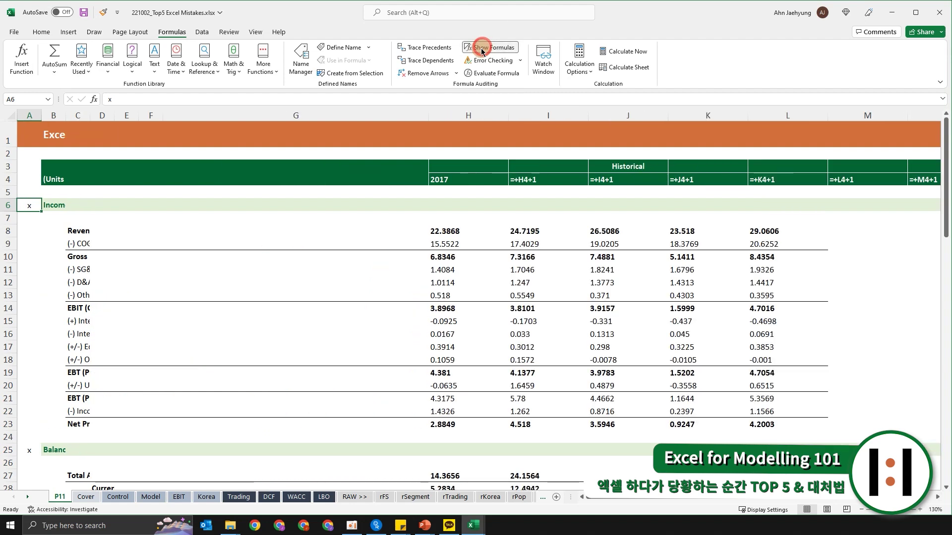
pyautogui.click(506, 46)
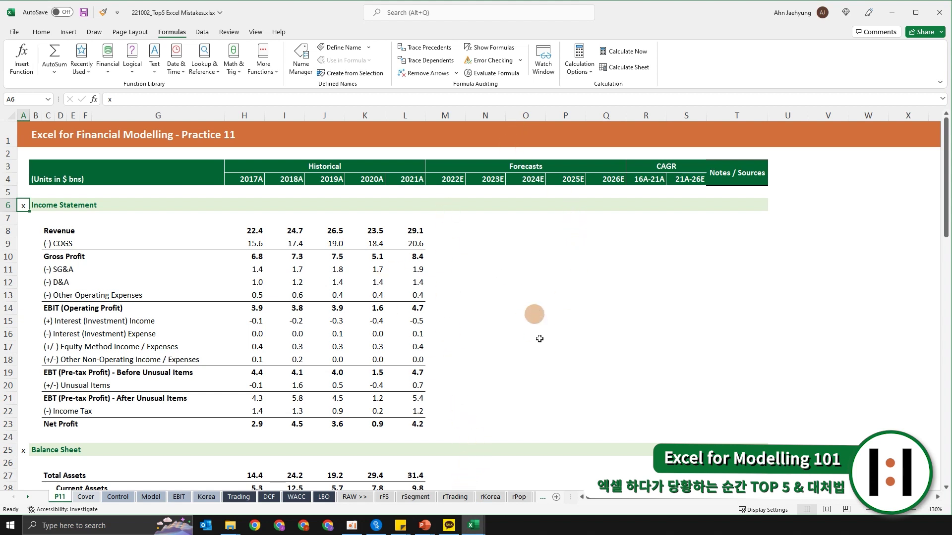
# Step: Hide the window of the current workbook, 221002_Top5 Excel Mistakes.xlsx
pyautogui.moveTo(473, 525)
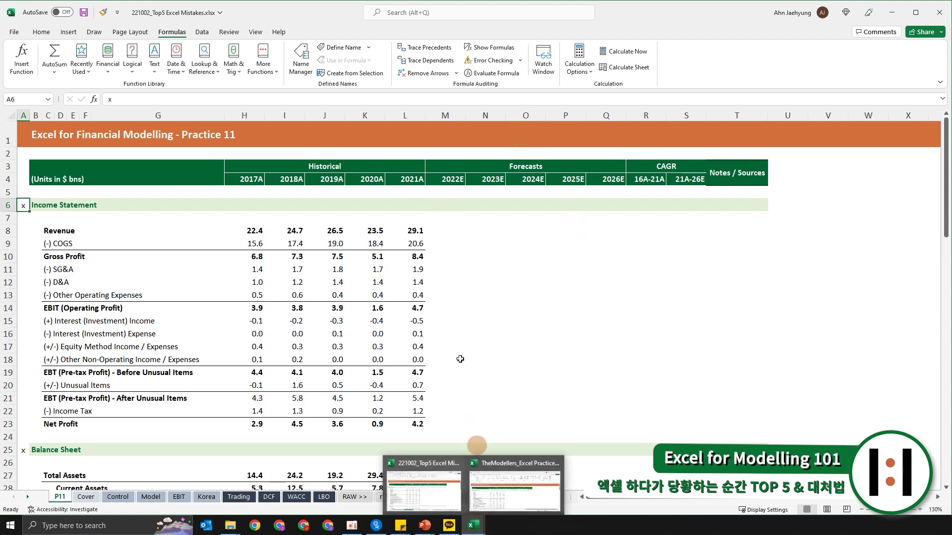
pyautogui.click(254, 33)
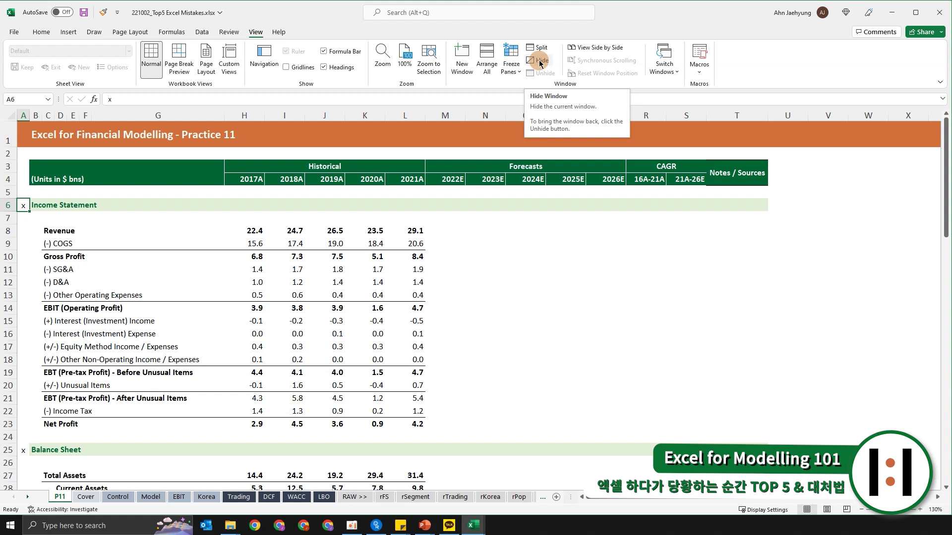
pyautogui.press('alt')
pyautogui.press('w')
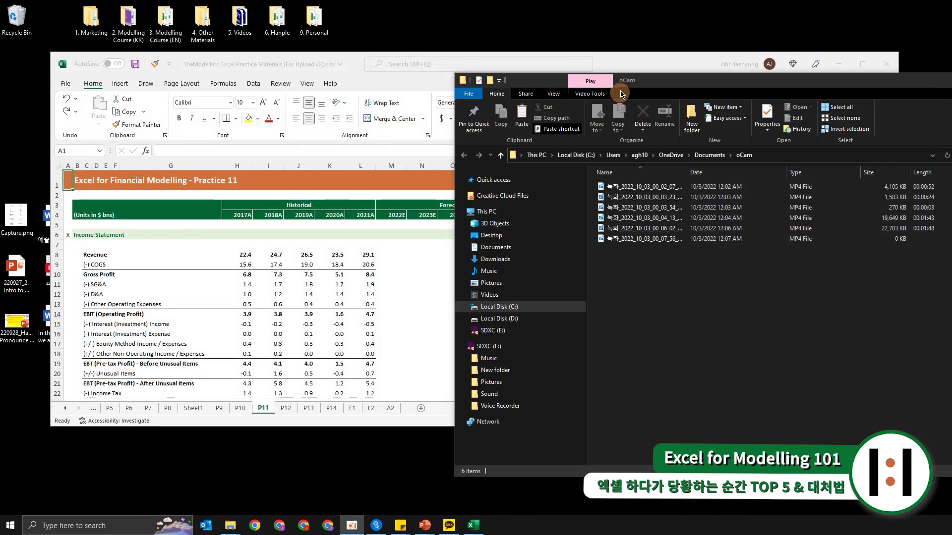
# Step: Bring the TheModellers_Excel Practice Materials (For Upload v2).xlsx window to the front, reposition it and open its blank Sheet1
pyautogui.click(644, 63)
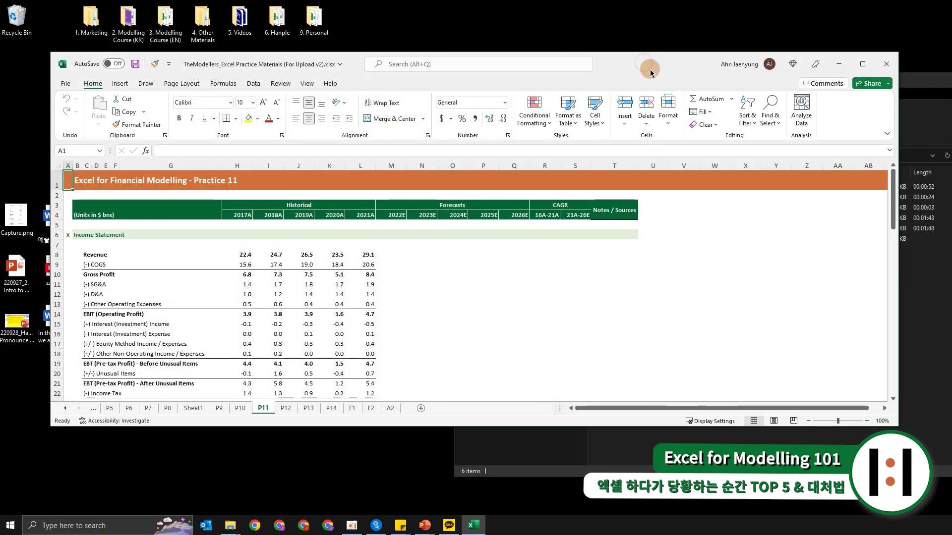
pyautogui.moveTo(650, 72); pyautogui.dragTo(596, 23)
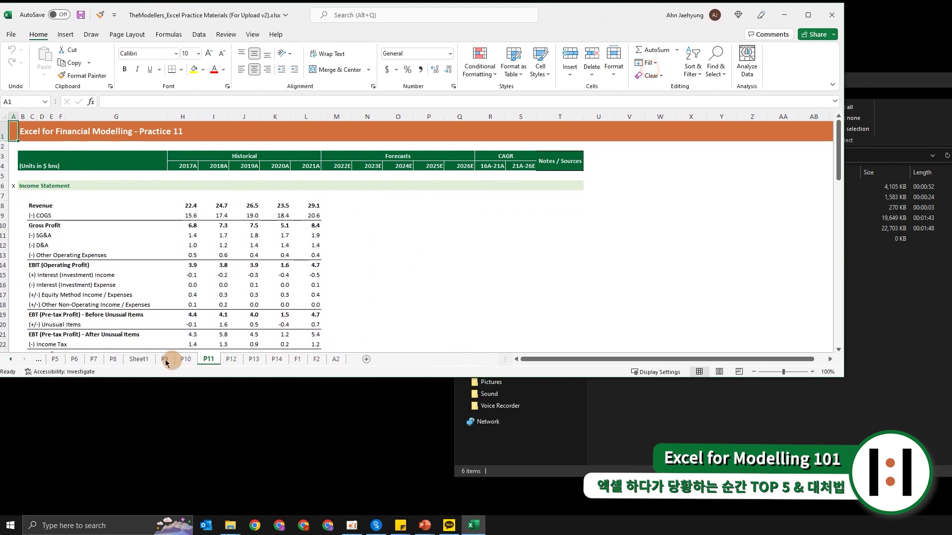
pyautogui.click(139, 359)
pyautogui.click(186, 359)
pyautogui.click(167, 359)
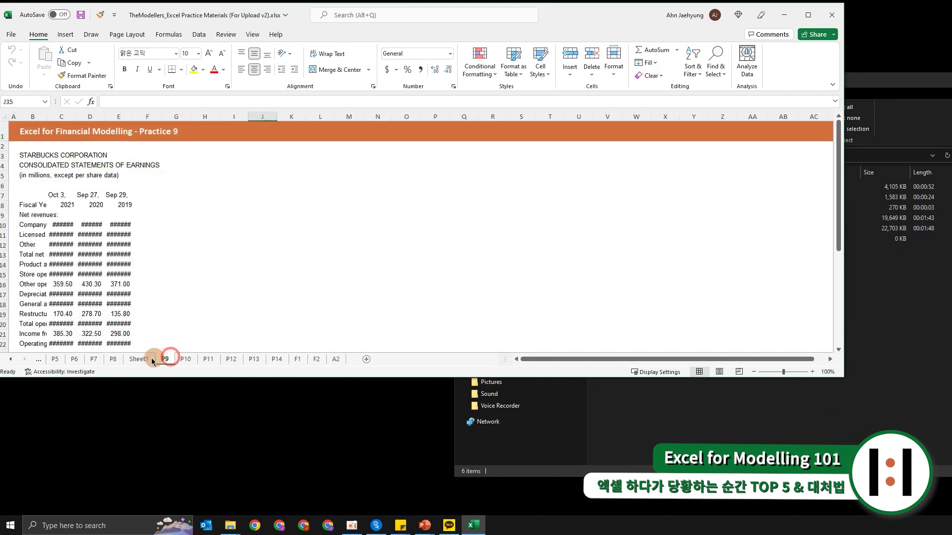
pyautogui.click(150, 359)
# Step: Enlarge the practice materials workbook window to nearly fill the screen and keep it in front of the oCam folder window
pyautogui.moveTo(842, 376); pyautogui.dragTo(941, 504)
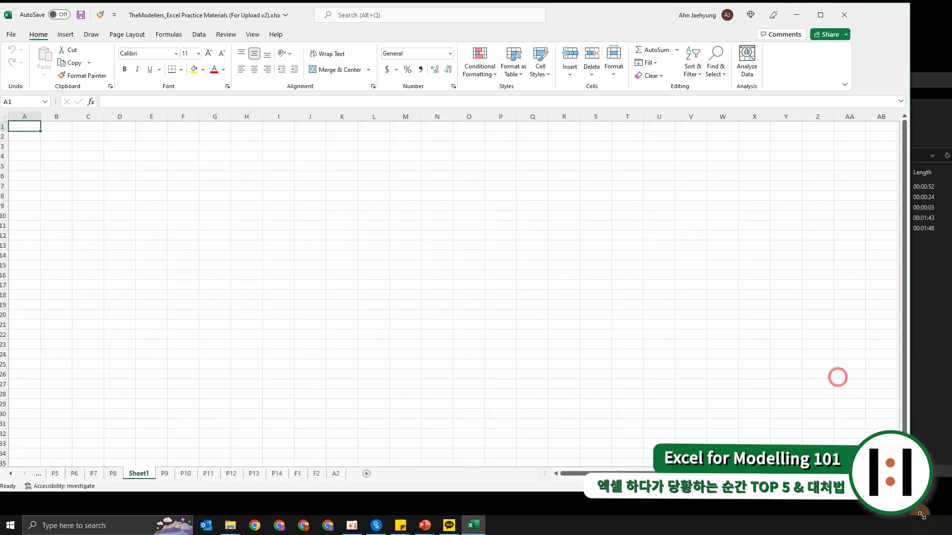
pyautogui.moveTo(295, 14); pyautogui.dragTo(294, 11)
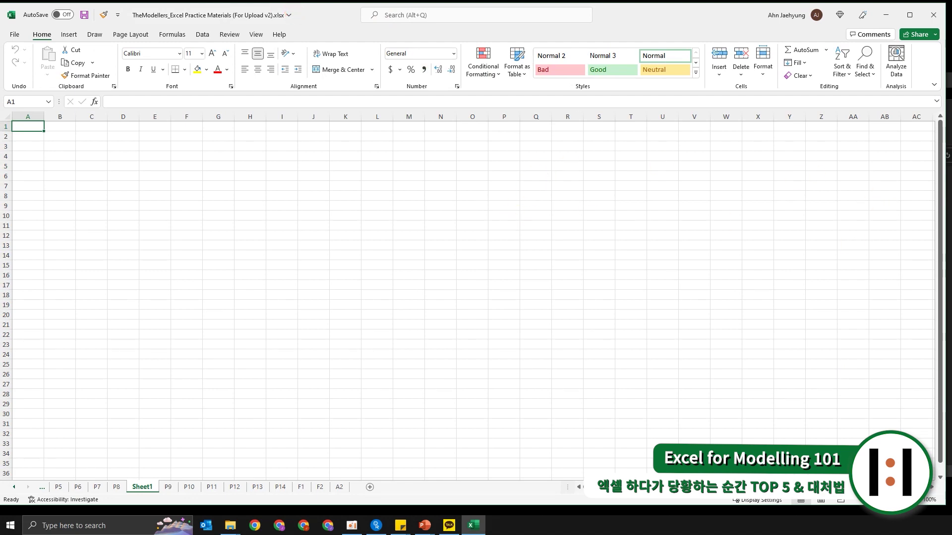
pyautogui.moveTo(948, 82); pyautogui.dragTo(687, 89)
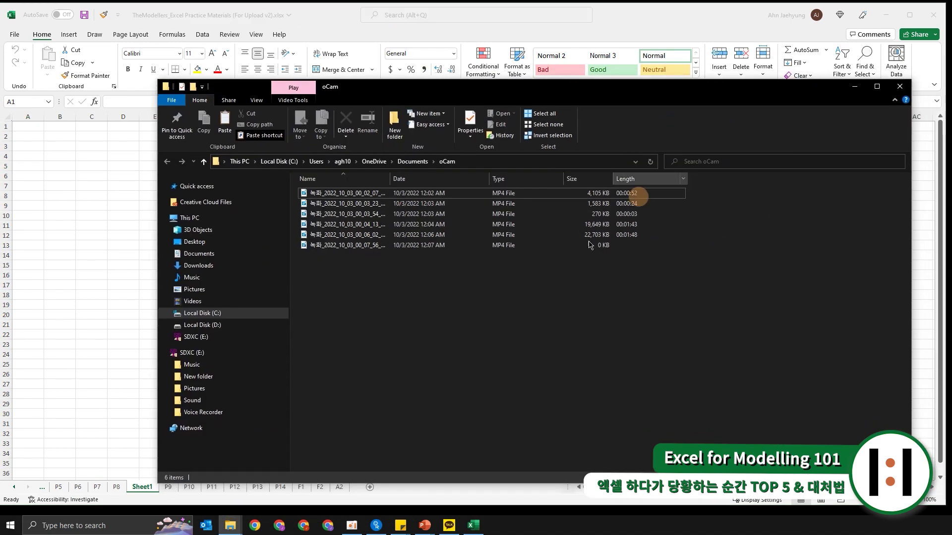
pyautogui.click(94, 312)
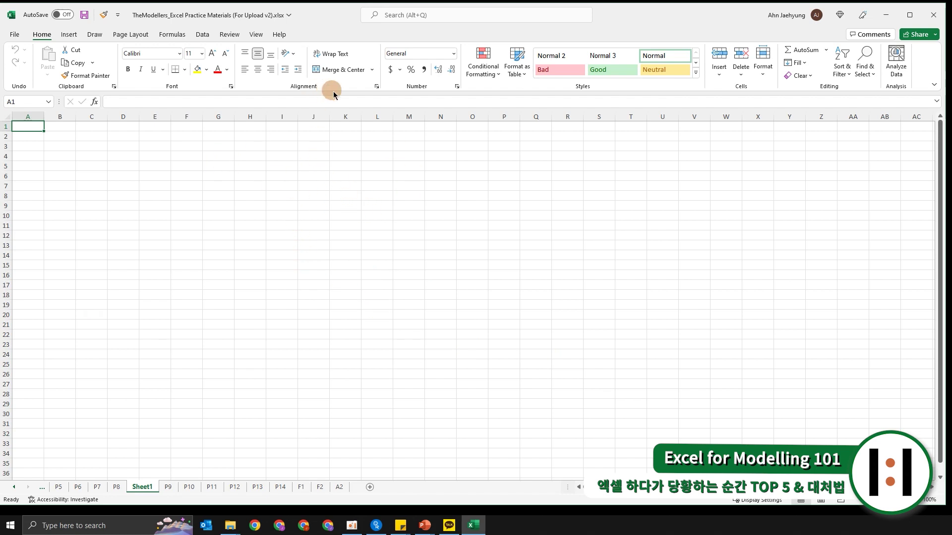
# Step: Unhide the workbook 221002_Top5 Excel Mistakes.xlsx
pyautogui.click(258, 34)
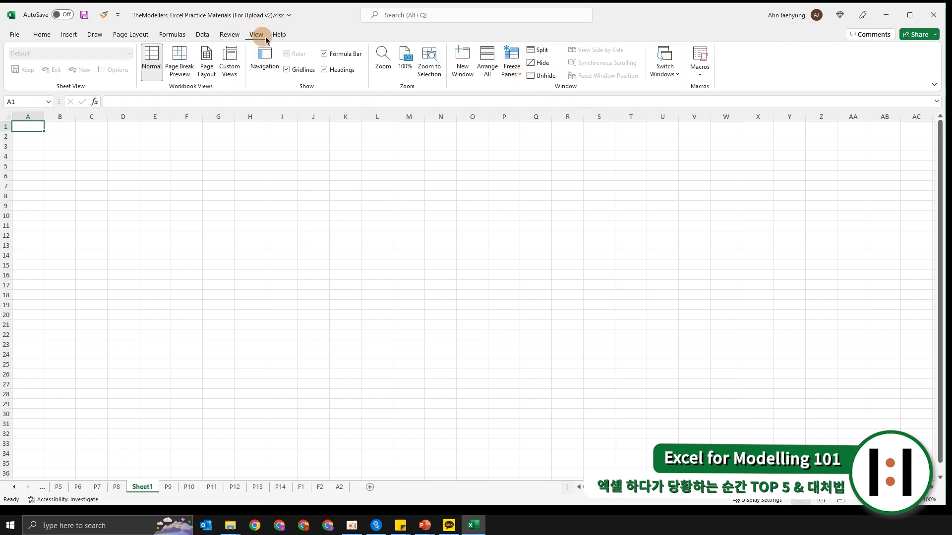
pyautogui.click(540, 77)
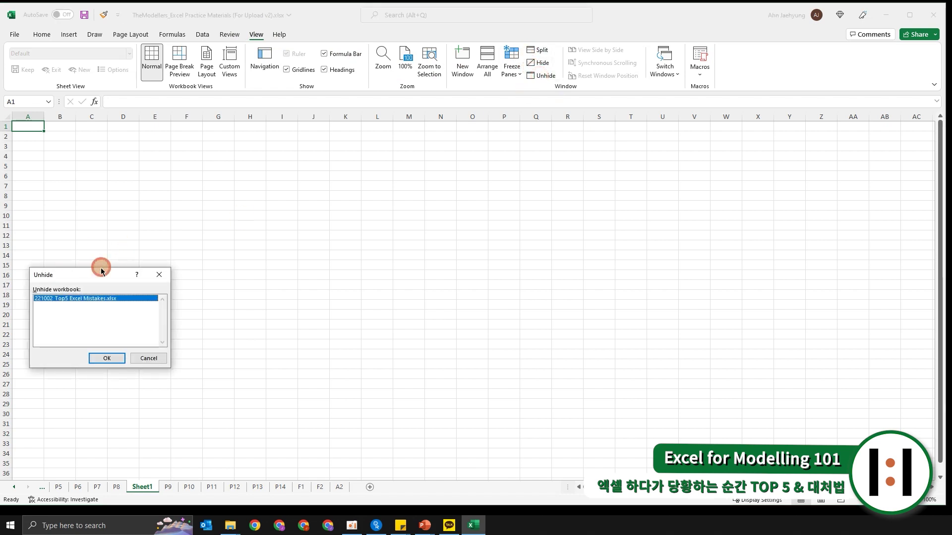
pyautogui.moveTo(102, 270); pyautogui.dragTo(508, 152)
pyautogui.click(475, 189)
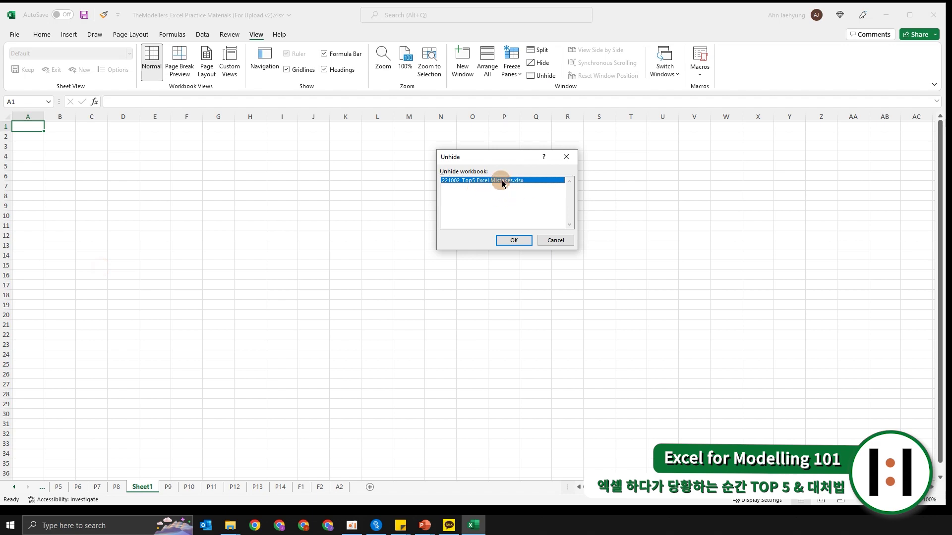
pyautogui.click(514, 241)
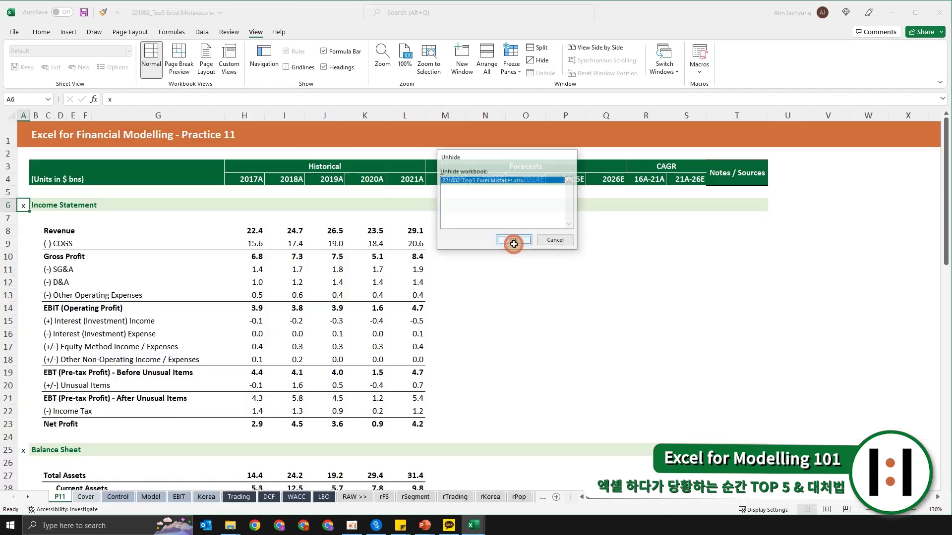
# Step: Move the selection to cell A1 of the P11 sheet
pyautogui.click(457, 296)
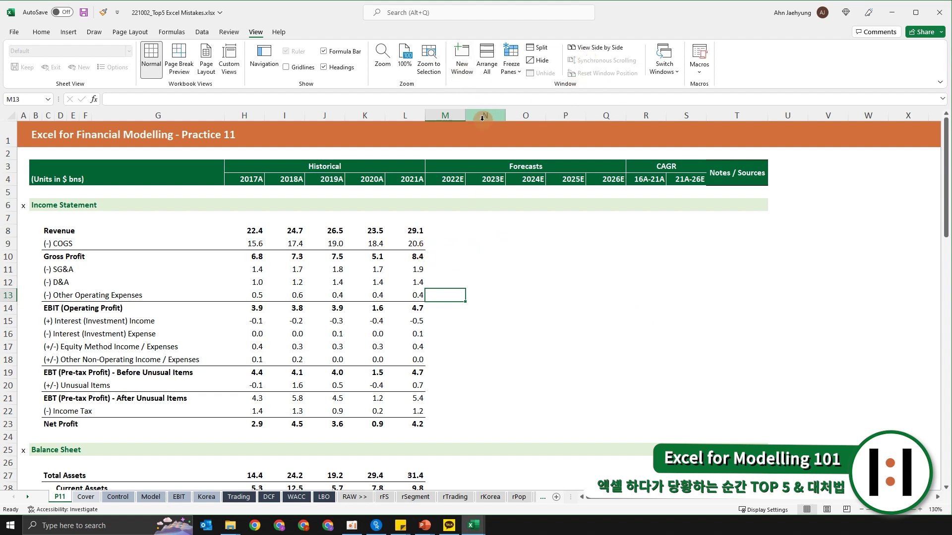
pyautogui.click(161, 217)
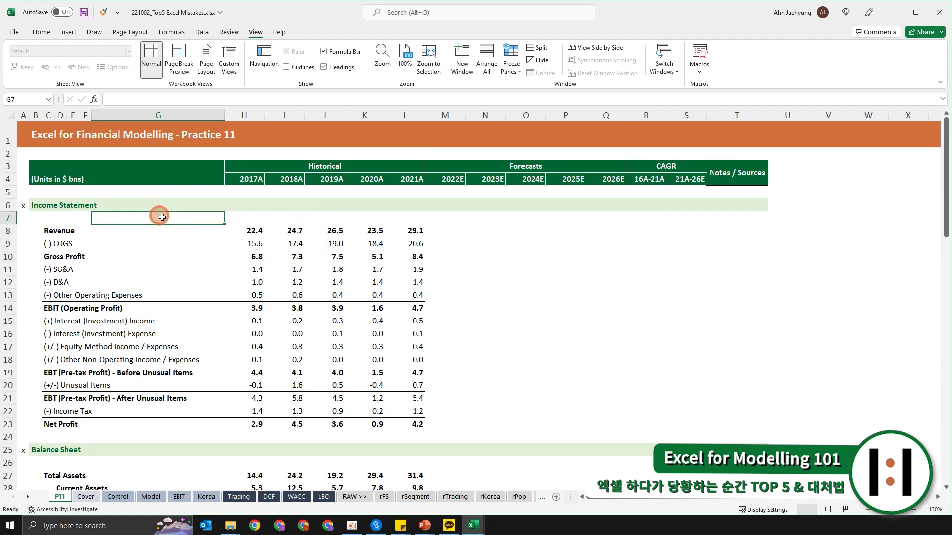
pyautogui.press('Left')
pyautogui.press('Left')
pyautogui.press('Left')
pyautogui.press('Left')
pyautogui.press('Left')
pyautogui.press('Left')
pyautogui.press('Up')
pyautogui.press('Up')
pyautogui.press('Up')
pyautogui.press('Up')
pyautogui.press('Up')
pyautogui.press('Up')
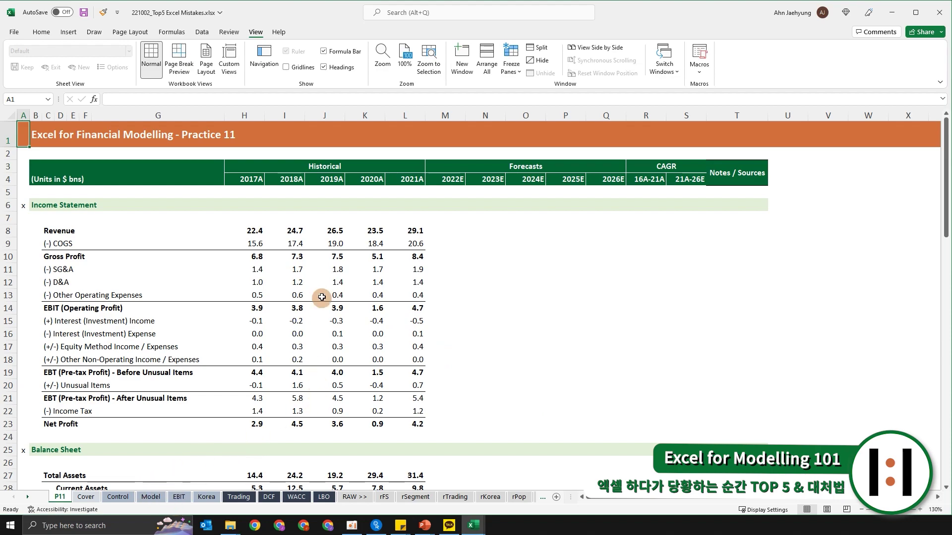
# Step: Flip through the sheets from P11 as far as DCF and return to P11
pyautogui.click(296, 282)
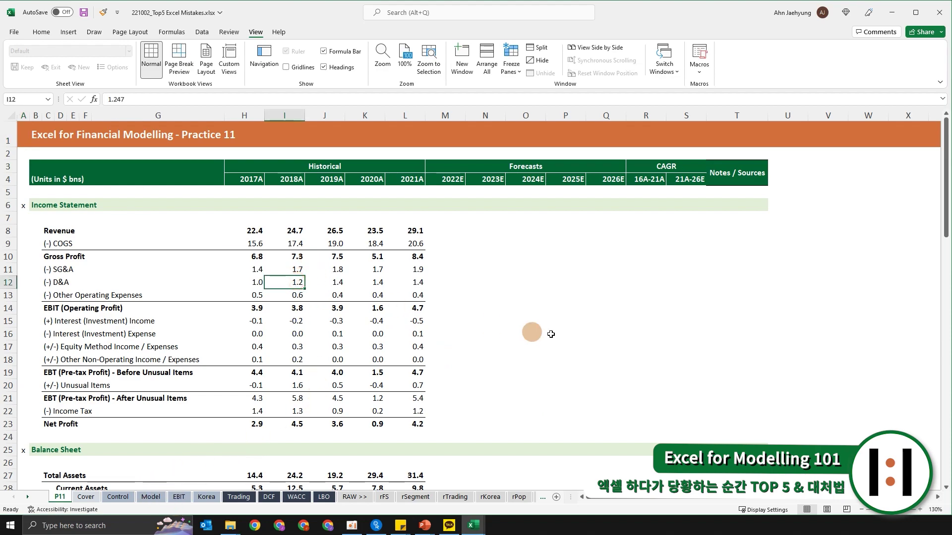
pyautogui.hotkey('ctrl', 'pagedown')
pyautogui.hotkey('ctrl', 'pagedown')
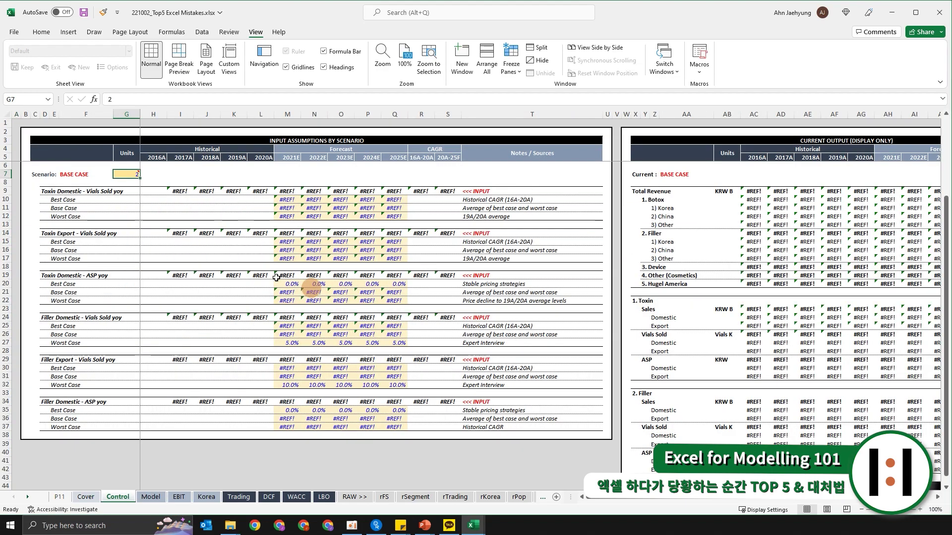
pyautogui.hotkey('ctrl', 'pageup')
pyautogui.hotkey('ctrl', 'pageup')
pyautogui.hotkey('ctrl', 'pagedown')
pyautogui.hotkey('ctrl', 'pagedown')
pyautogui.hotkey('ctrl', 'pagedown')
pyautogui.hotkey('ctrl', 'pagedown')
pyautogui.hotkey('ctrl', 'pagedown')
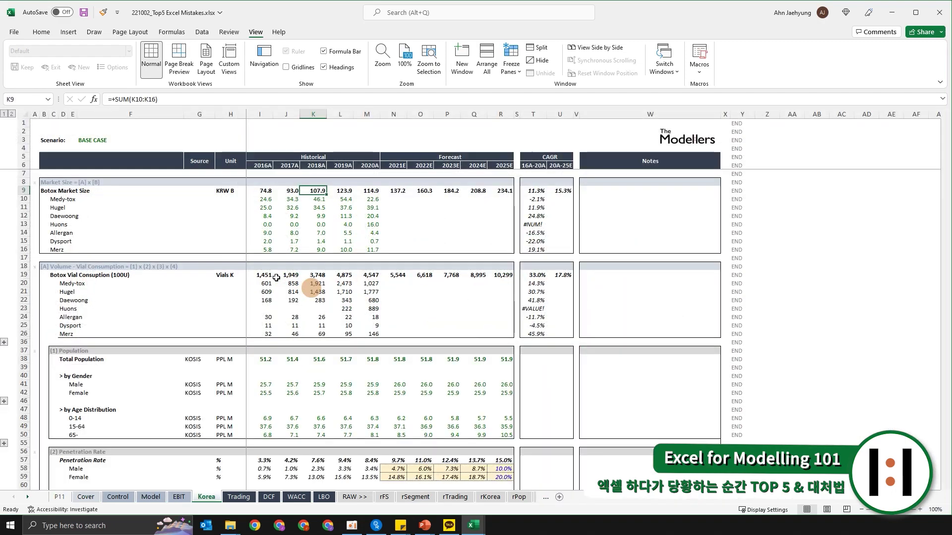
pyautogui.hotkey('ctrl', 'pagedown')
pyautogui.hotkey('ctrl', 'pagedown')
pyautogui.hotkey('ctrl', 'pageup')
pyautogui.hotkey('ctrl', 'pageup')
pyautogui.hotkey('ctrl', 'pageup')
pyautogui.hotkey('ctrl', 'pageup')
pyautogui.hotkey('ctrl', 'pageup')
pyautogui.hotkey('ctrl', 'pageup')
pyautogui.hotkey('ctrl', 'pageup')
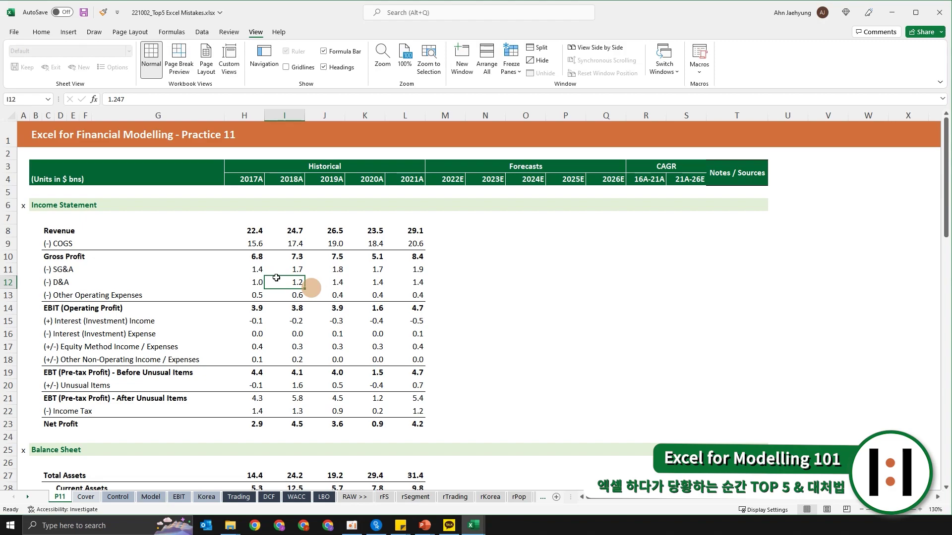
# Step: Group the sheets P11 through EBIT and switch between the grouped sheets, ending on Cover
pyautogui.hotkey('ctrl', 'shift', 'pagedown')
pyautogui.hotkey('ctrl', 'shift', 'pagedown')
pyautogui.hotkey('ctrl', 'shift', 'pagedown')
pyautogui.hotkey('ctrl', 'shift', 'pagedown')
pyautogui.hotkey('ctrl', 'shift', 'pageup')
pyautogui.hotkey('ctrl', 'shift', 'pageup')
pyautogui.hotkey('ctrl', 'shift', 'pageup')
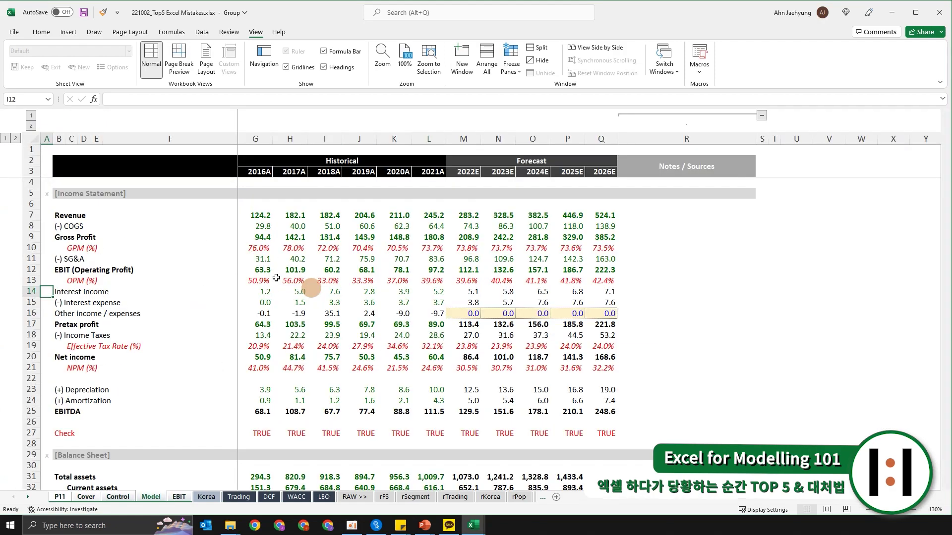
pyautogui.hotkey('ctrl', 'pagedown')
pyautogui.hotkey('ctrl', 'pageup')
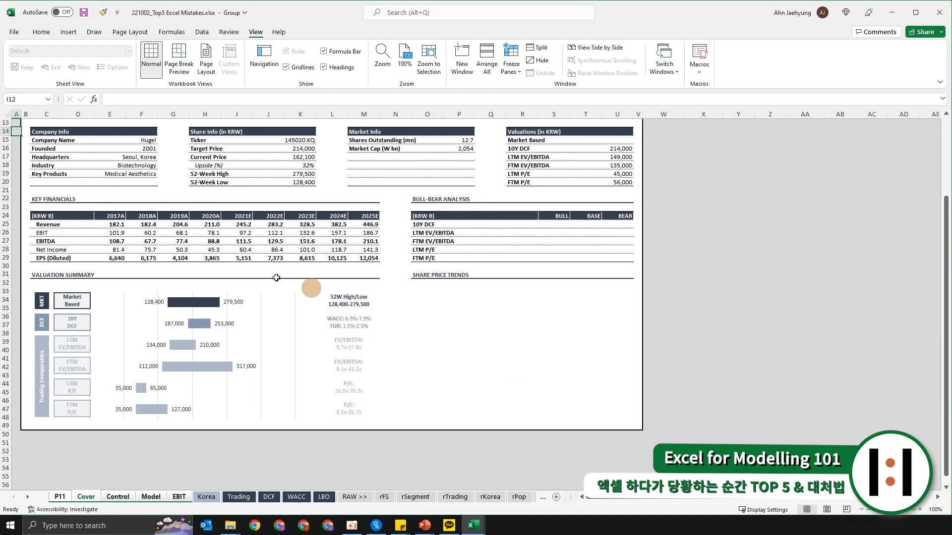
# Step: View the grouped Control, Model and EBIT sheets, and ungroup them by opening Korea and the sheets after it
pyautogui.click(122, 497)
pyautogui.click(154, 499)
pyautogui.click(171, 500)
pyautogui.click(205, 499)
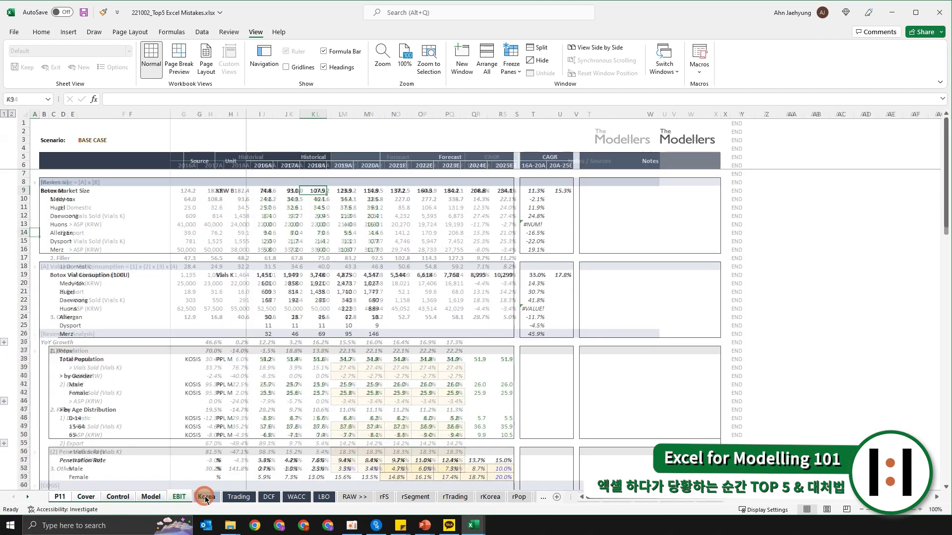
pyautogui.click(238, 499)
pyautogui.click(268, 500)
pyautogui.click(286, 501)
# Step: Group the sheets Cover through EBIT and select cell F23 on the grouped Model sheet
pyautogui.click(87, 498)
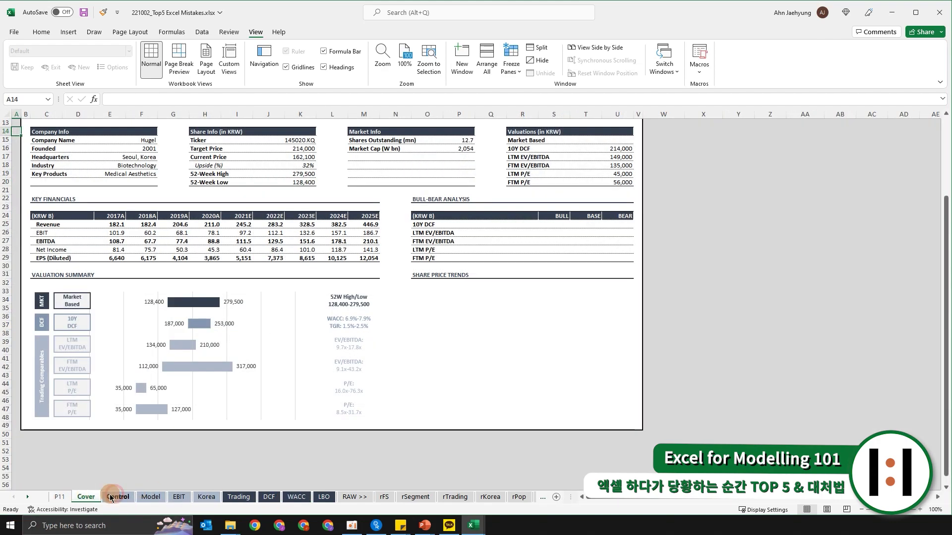
pyautogui.keyDown('shift'); pyautogui.click(228, 498); pyautogui.keyUp('shift')
pyautogui.hotkey('ctrl', 'shift', 'pageup')
pyautogui.hotkey('ctrl', 'shift', 'pageup')
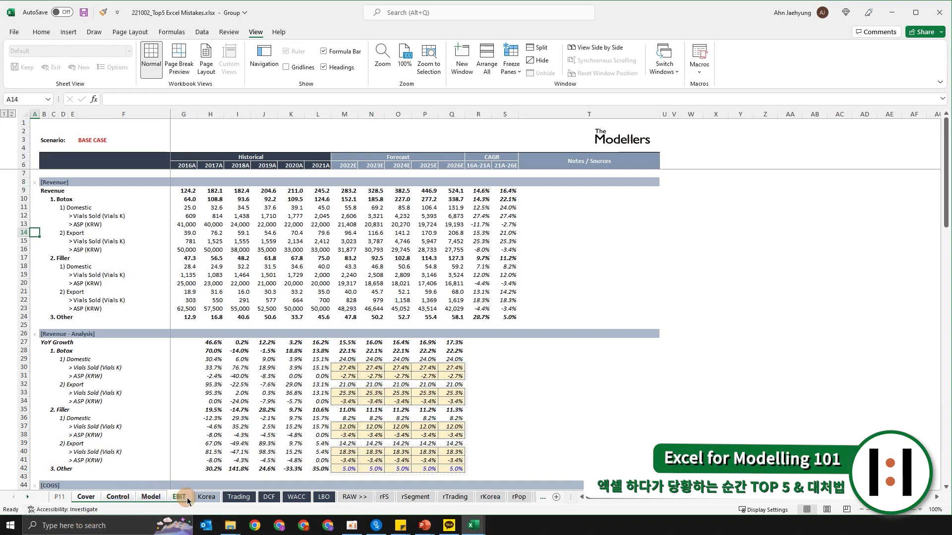
pyautogui.click(127, 498)
pyautogui.click(151, 496)
pyautogui.click(202, 389)
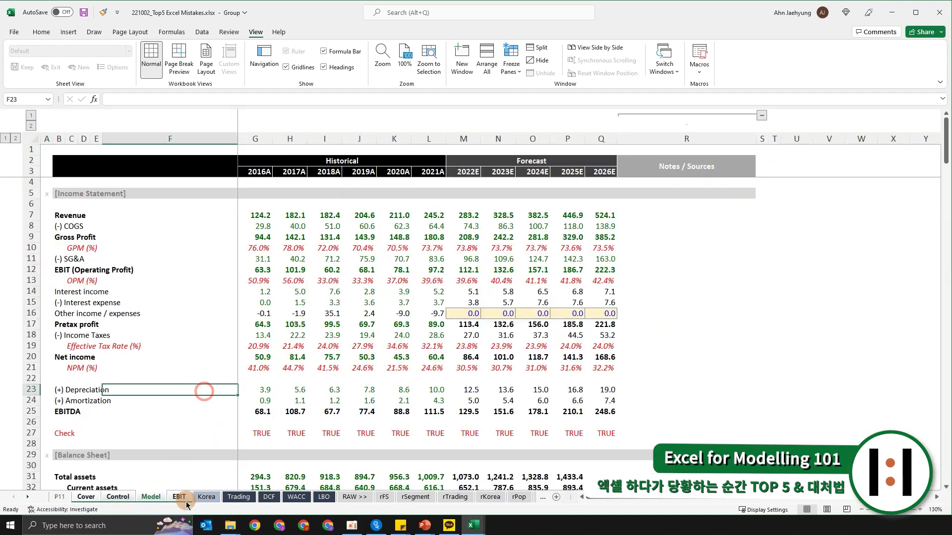
# Step: Ungroup the sheets by opening one outside the group, and group only Model and EBIT
pyautogui.click(185, 498)
pyautogui.click(272, 497)
pyautogui.click(143, 499)
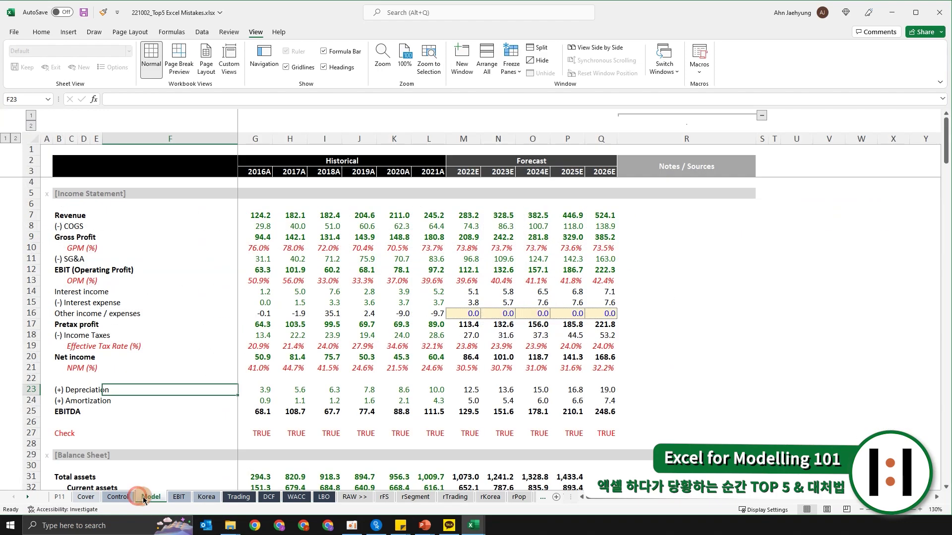
pyautogui.keyDown('ctrl'); pyautogui.click(177, 498); pyautogui.keyUp('ctrl')
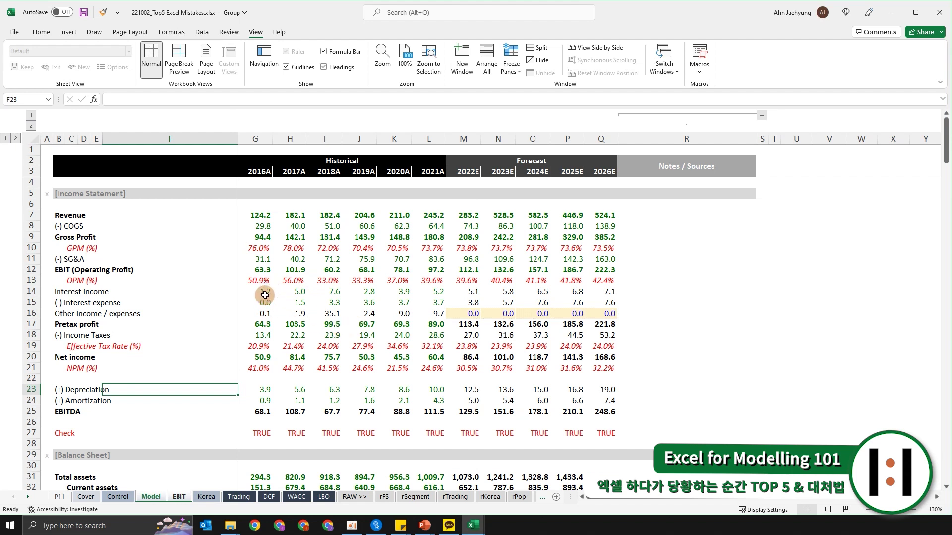
# Step: Enter the formula =Trading!E32 in Interest income cell G14 of the grouped Model and EBIT sheets
pyautogui.click(265, 294)
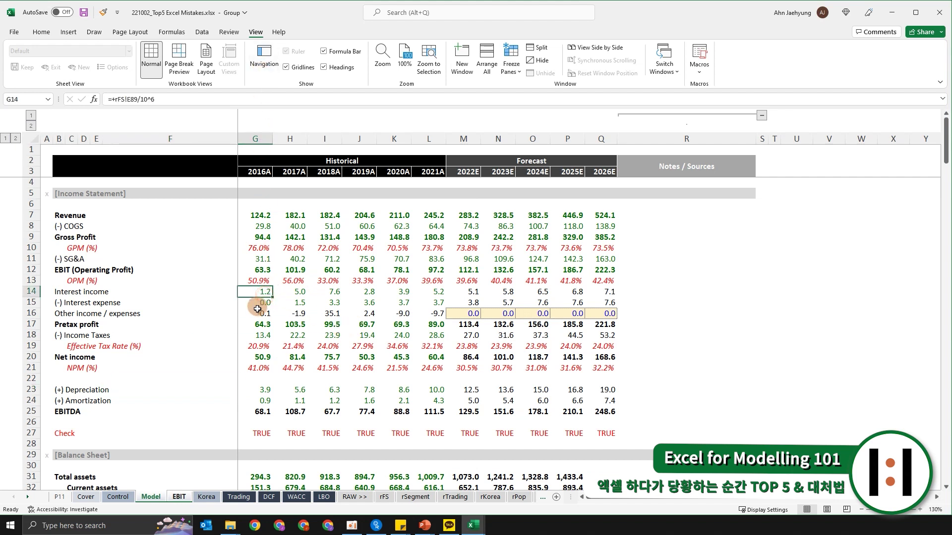
pyautogui.write('=')
pyautogui.hotkey('ctrl', 'pagedown')
pyautogui.hotkey('ctrl', 'pagedown')
pyautogui.hotkey('ctrl', 'pagedown')
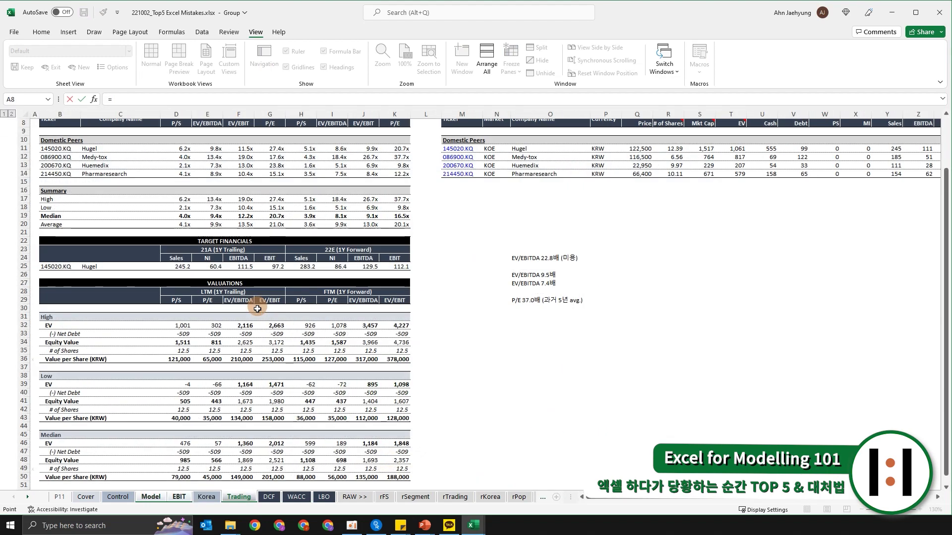
pyautogui.click(195, 325)
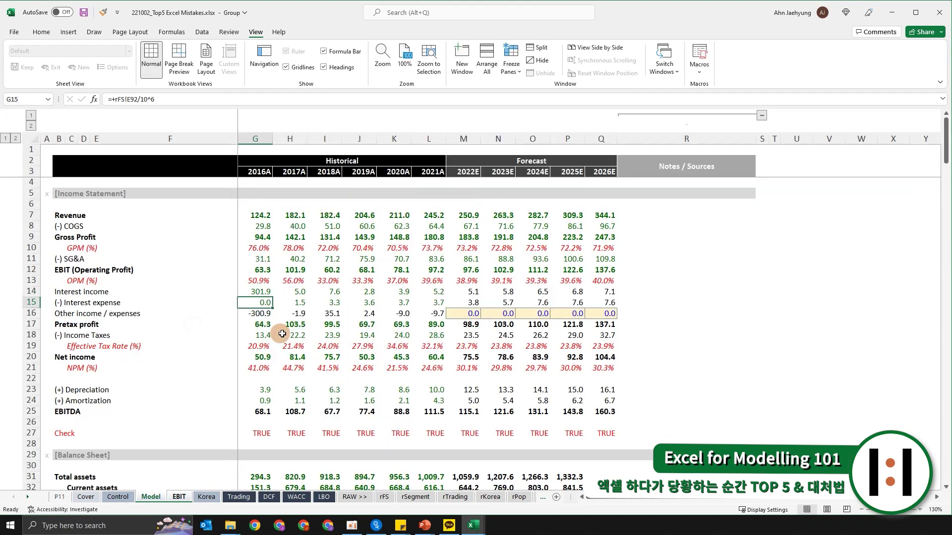
pyautogui.hotkey('ctrl', 'Return')
# Step: Try to fill the Interest income formula in G14 right through L14
pyautogui.hotkey('shift', 'Right')
pyautogui.hotkey('shift', 'Right')
pyautogui.hotkey('shift', 'Right')
pyautogui.hotkey('shift', 'Right')
pyautogui.hotkey('shift', 'Right')
pyautogui.hotkey('ctrl', 'r')
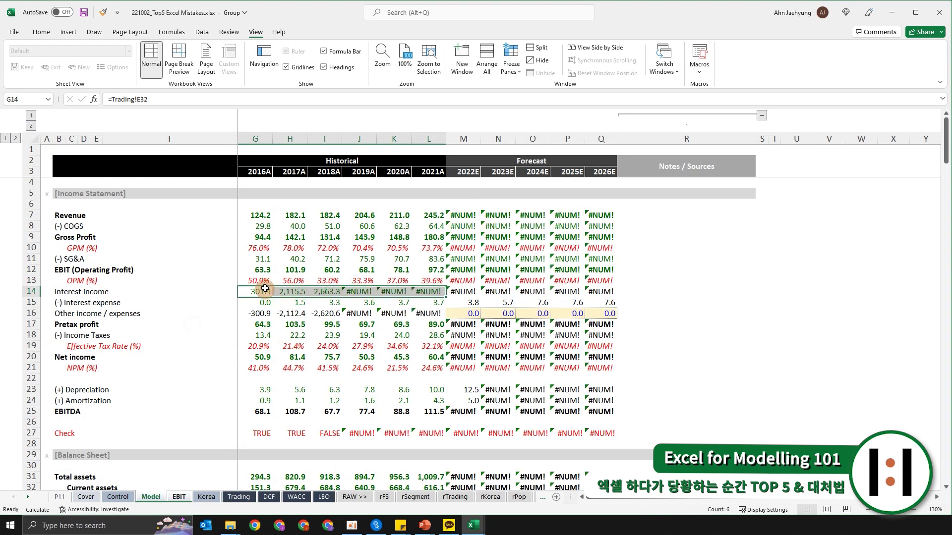
pyautogui.hotkey('ctrl', 'z')
# Step: Fill the Interest income formula in G14 right through I14 only
pyautogui.hotkey('shift', 'Left')
pyautogui.hotkey('shift', 'Left')
pyautogui.hotkey('shift', 'Left')
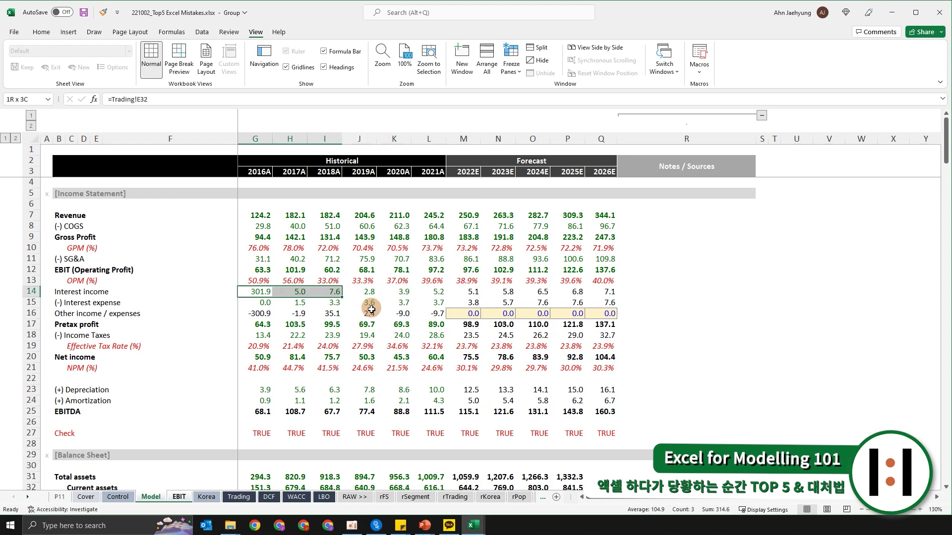
pyautogui.hotkey('ctrl', 'r')
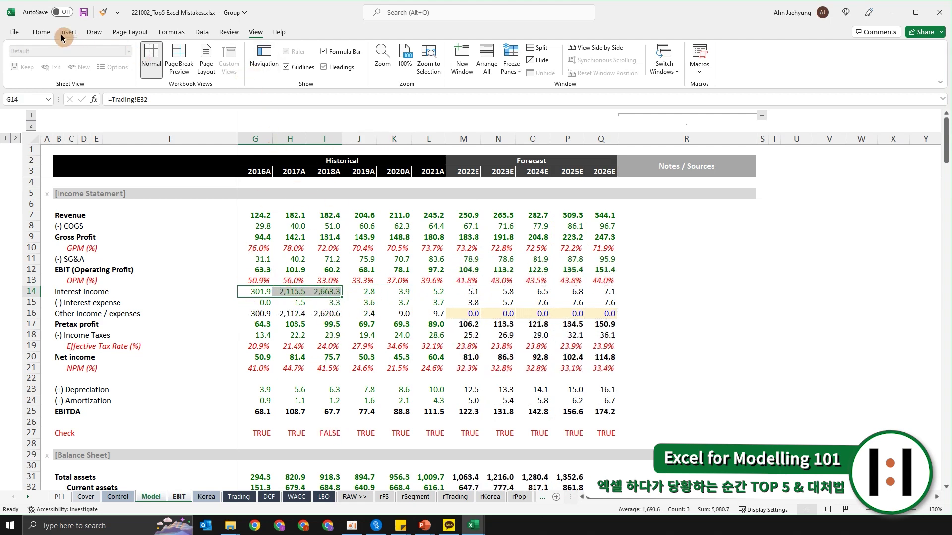
# Step: Apply a yellow fill to cells G14:I14 on the grouped sheets
pyautogui.click(41, 33)
pyautogui.click(198, 67)
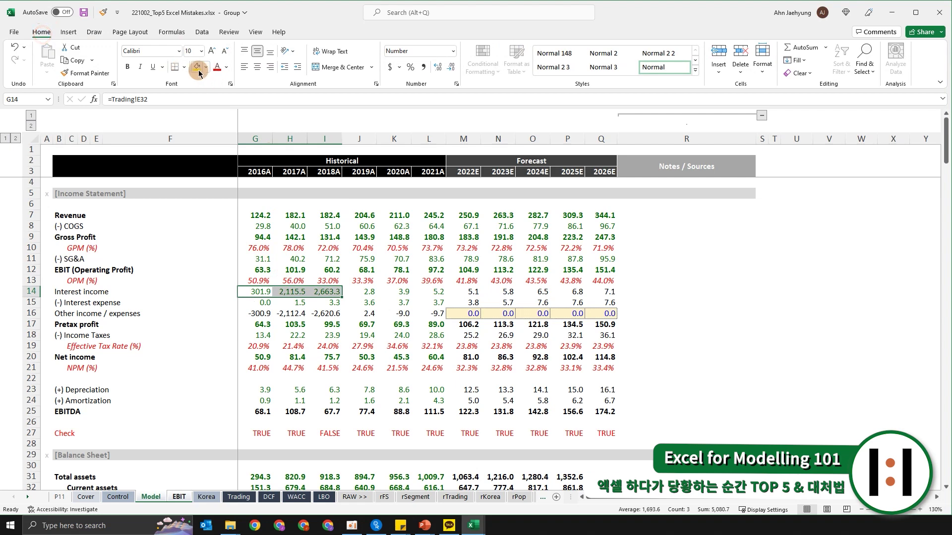
pyautogui.keyDown('ctrl'); pyautogui.scroll(2, 414, 361); pyautogui.keyUp('ctrl')
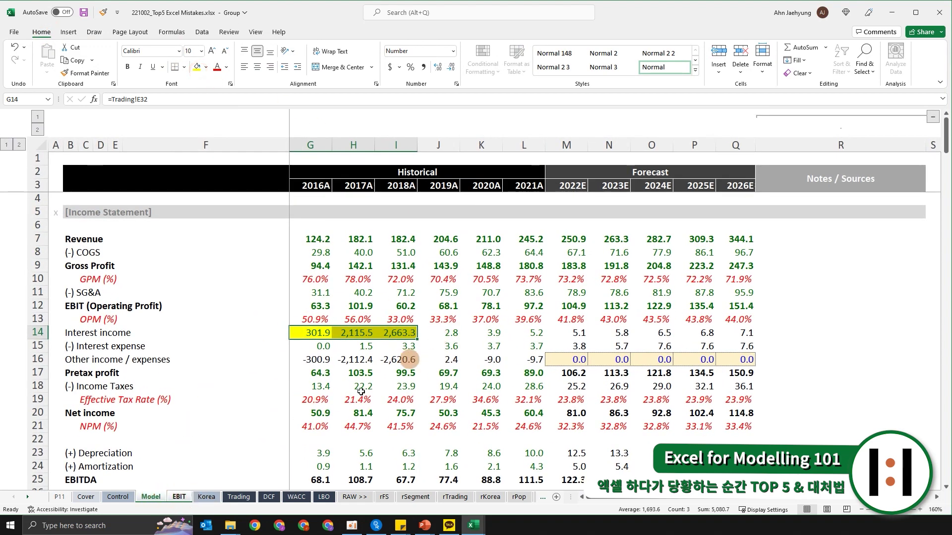
# Step: Ungroup the sheets, open EBIT on its own and select the yellow cells G14:I14 in the Botox Export row
pyautogui.click(195, 498)
pyautogui.click(190, 497)
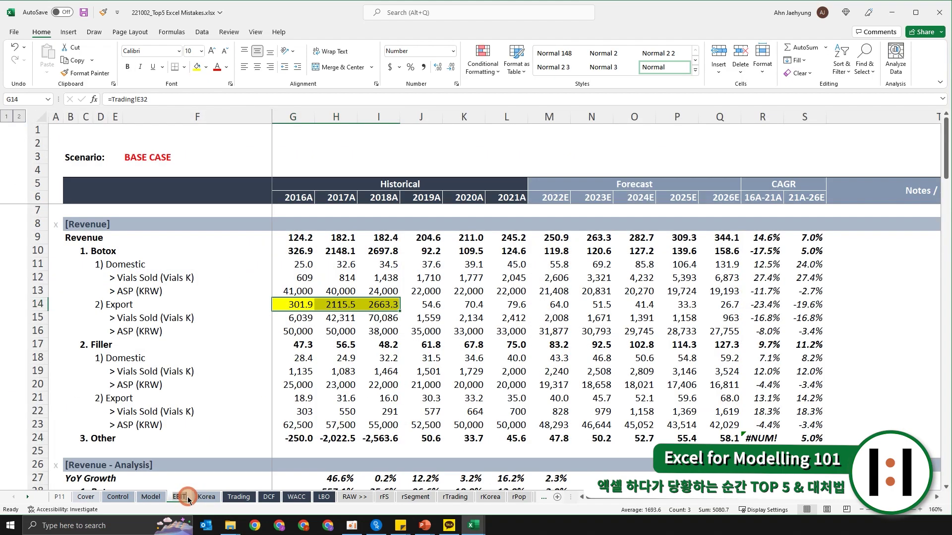
pyautogui.click(329, 365)
pyautogui.moveTo(296, 309); pyautogui.dragTo(381, 304)
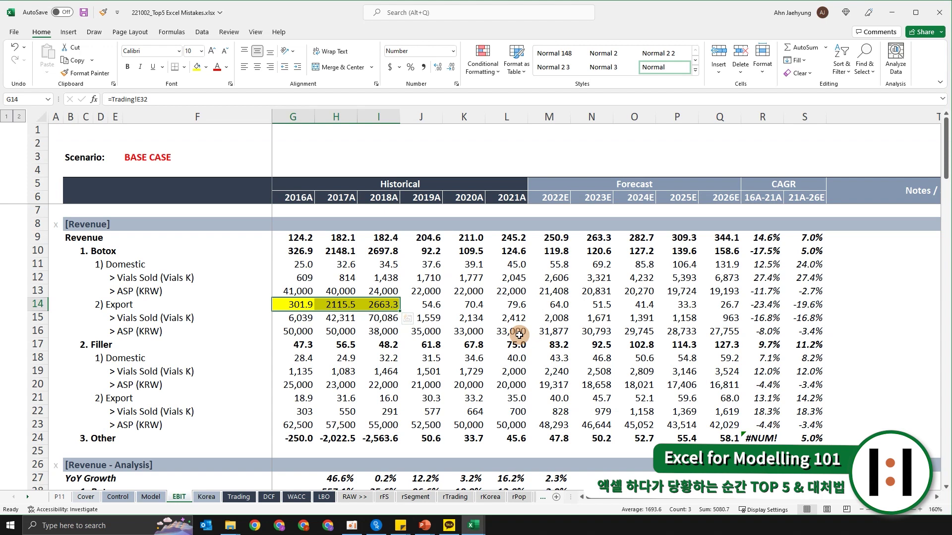
# Step: Group the sheets Korea through LBO
pyautogui.click(217, 502)
pyautogui.hotkey('ctrl', 'shift', 'pagedown')
pyautogui.hotkey('ctrl', 'shift', 'pagedown')
pyautogui.hotkey('ctrl', 'shift', 'pagedown')
pyautogui.hotkey('ctrl', 'shift', 'pagedown')
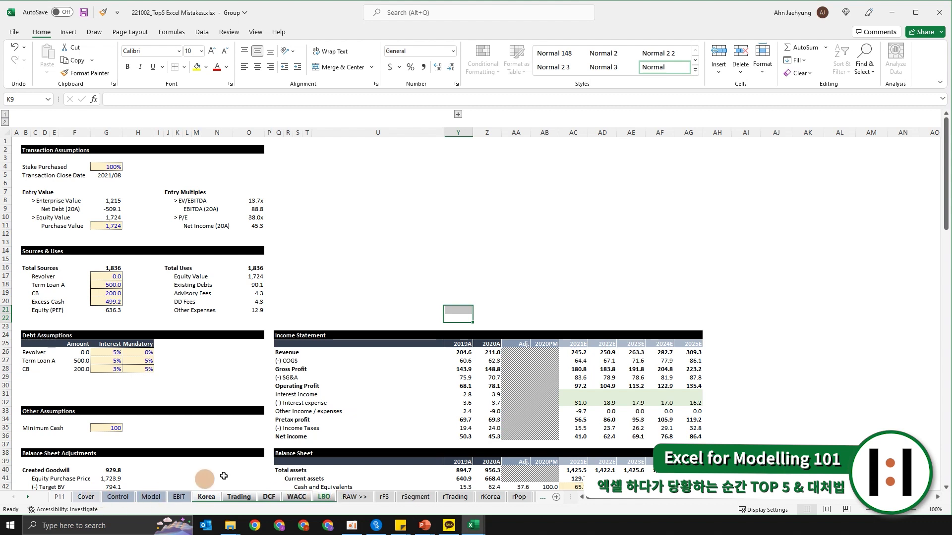
# Step: Ungroup the sheets by opening Control, and view other sheets individually, including WACC and Trading, ending on Cover
pyautogui.click(114, 497)
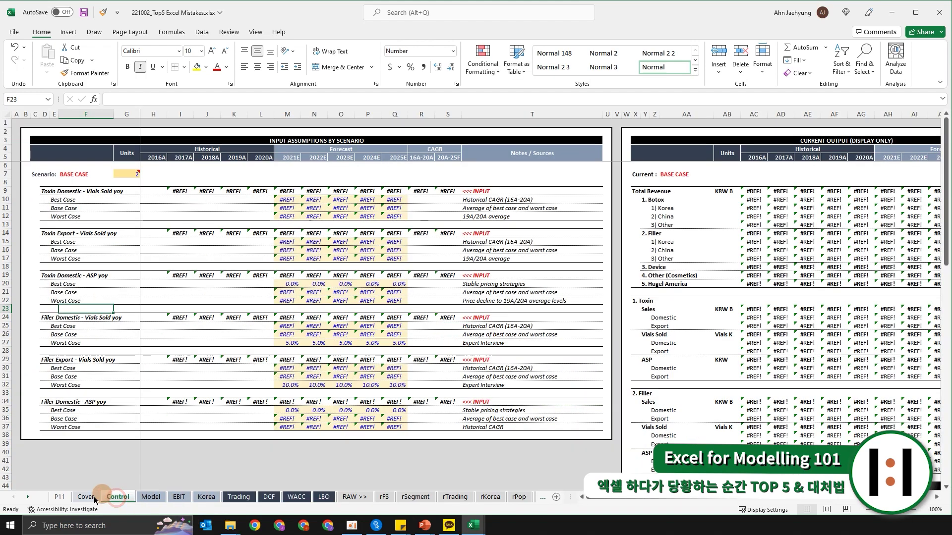
pyautogui.click(240, 498)
pyautogui.click(296, 497)
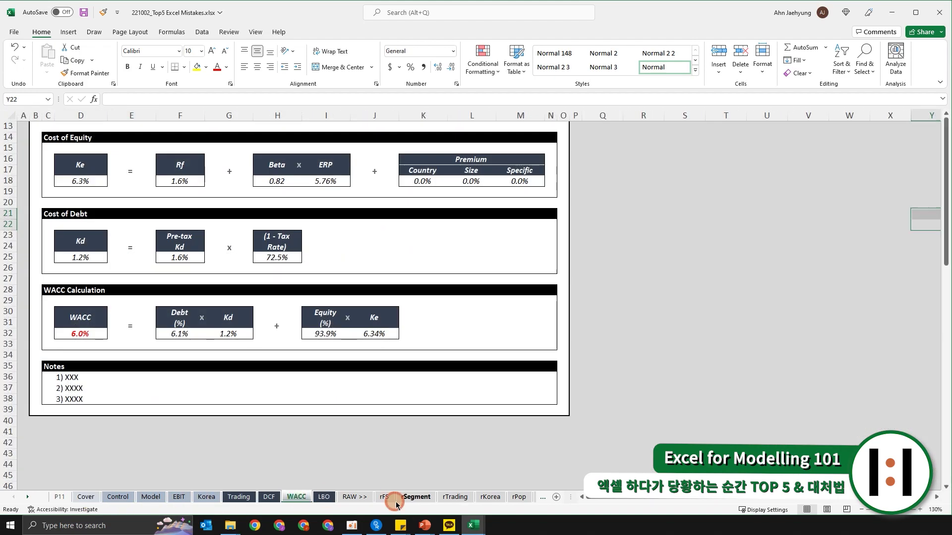
pyautogui.click(396, 500)
pyautogui.click(355, 497)
pyautogui.click(230, 497)
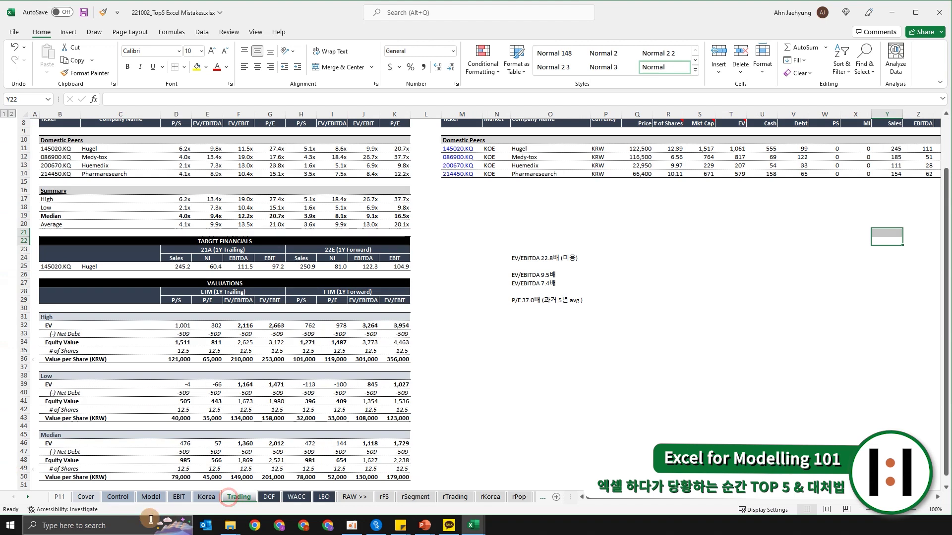
pyautogui.click(86, 497)
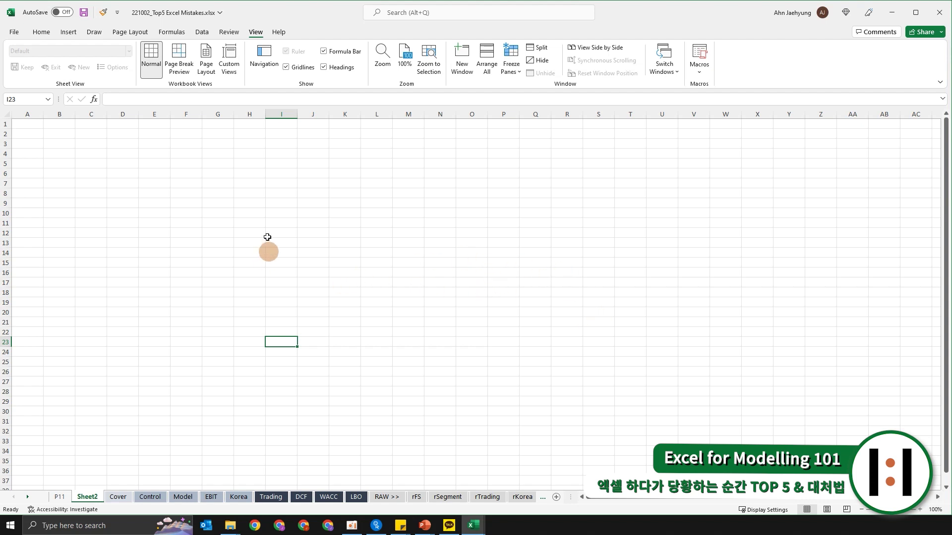
pyautogui.moveTo(195, 153); pyautogui.dragTo(629, 381)
pyautogui.click(704, 302)
pyautogui.moveTo(708, 208); pyautogui.dragTo(304, 426)
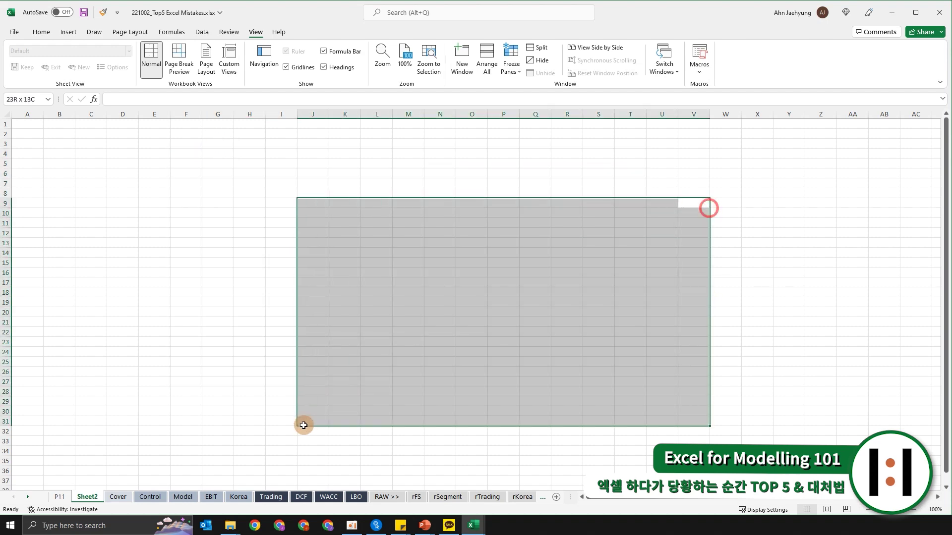
pyautogui.moveTo(248, 245); pyautogui.dragTo(418, 333)
pyautogui.scroll(1, 457, 333)
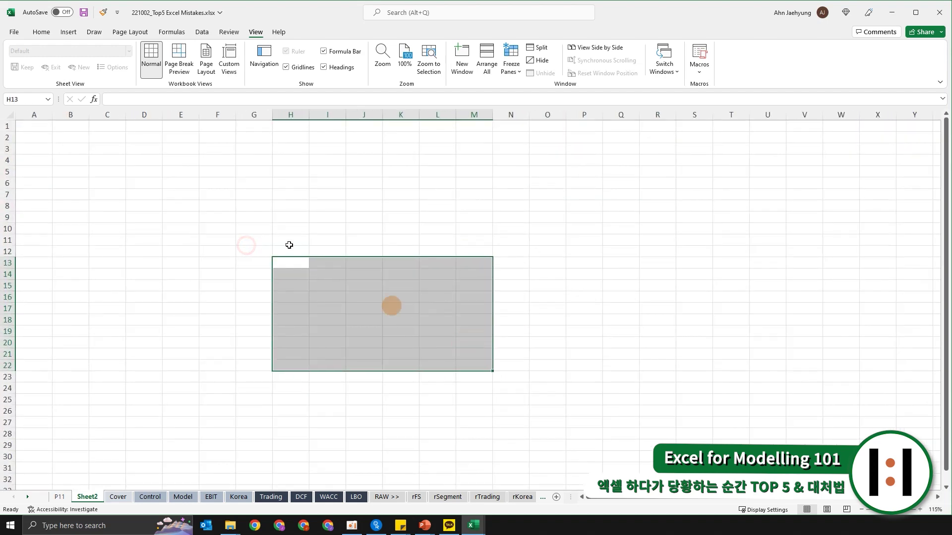
pyautogui.click(177, 173)
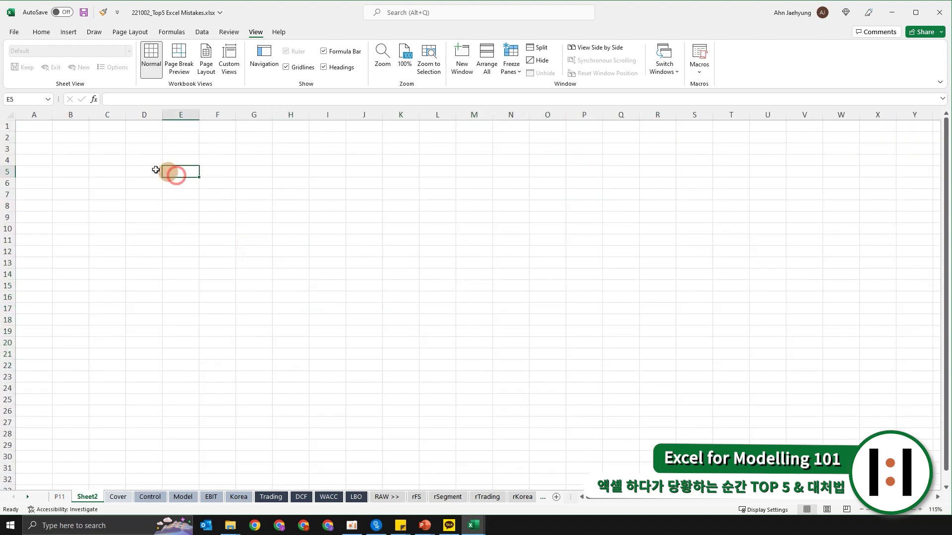
# Step: Turn the gridlines of Sheet2 off and back on, and select cell H4
pyautogui.click(297, 71)
pyautogui.click(297, 70)
pyautogui.click(277, 160)
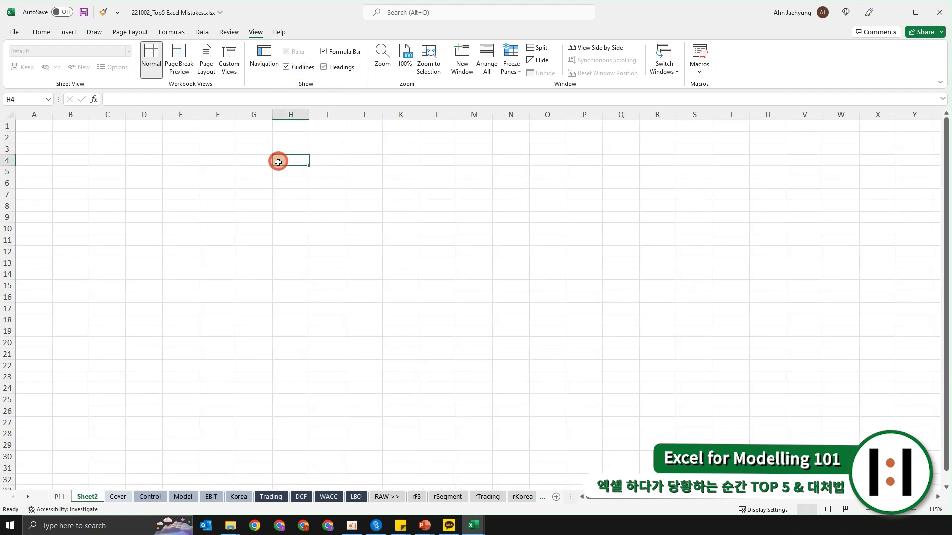
# Step: Fill all the cells of Sheet2 with white so the grid is covered
pyautogui.hotkey('ctrl', 'a')
pyautogui.hotkey('alt', 'h')
pyautogui.press('h')
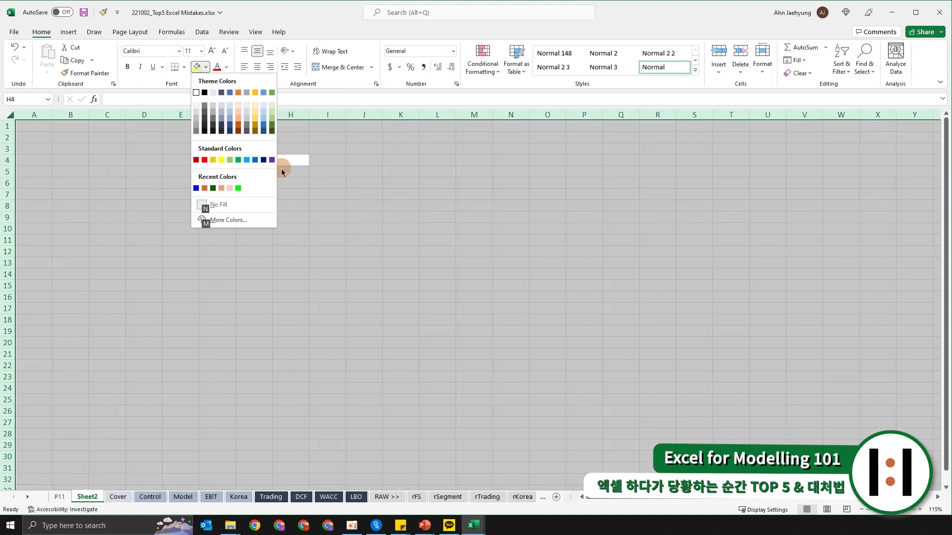
pyautogui.press('Return')
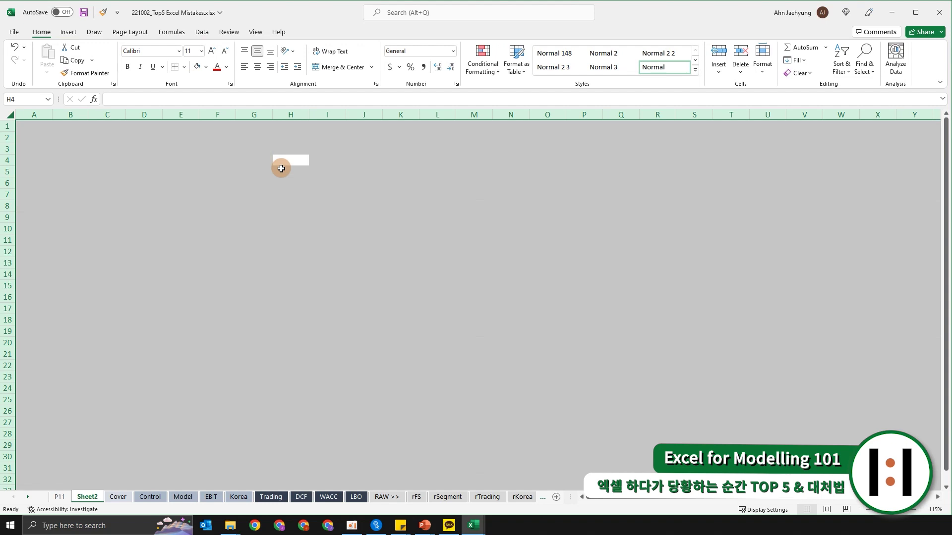
pyautogui.click(423, 238)
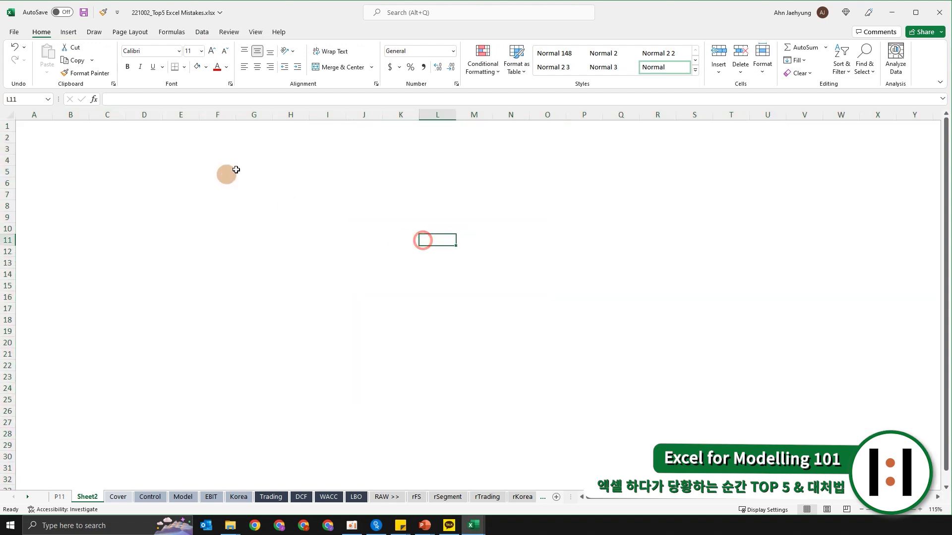
pyautogui.click(229, 175)
pyautogui.moveTo(94, 148); pyautogui.dragTo(437, 365)
pyautogui.moveTo(727, 193); pyautogui.dragTo(364, 320)
pyautogui.click(442, 245)
pyautogui.click(385, 249)
pyautogui.click(437, 260)
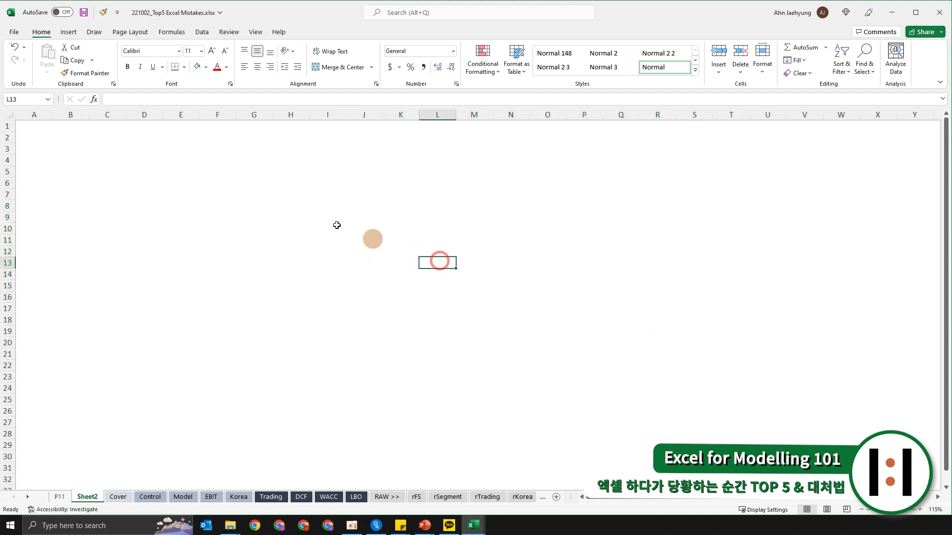
pyautogui.click(336, 224)
# Step: Enter 1 in column J of Sheet2's last row, cell J1048576
pyautogui.click(380, 256)
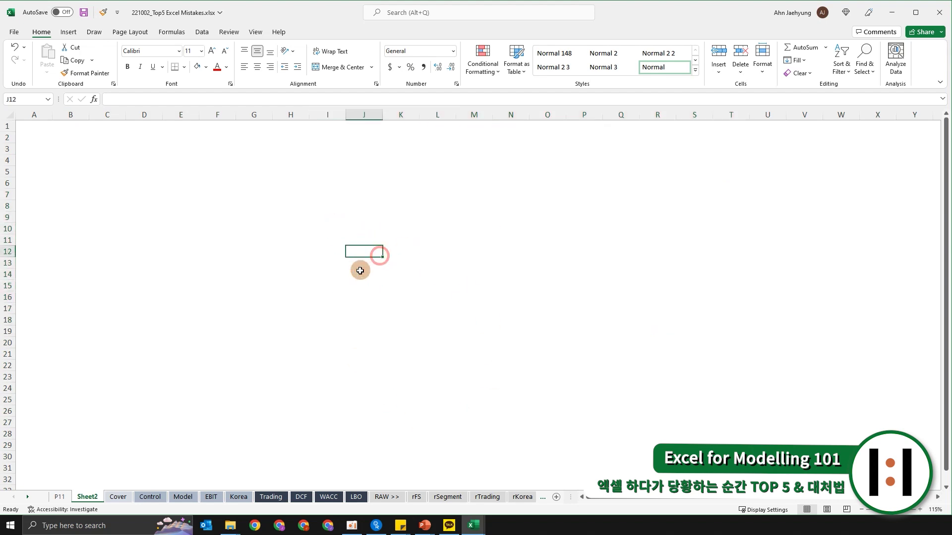
pyautogui.hotkey('ctrl', 'Down')
pyautogui.write('1')
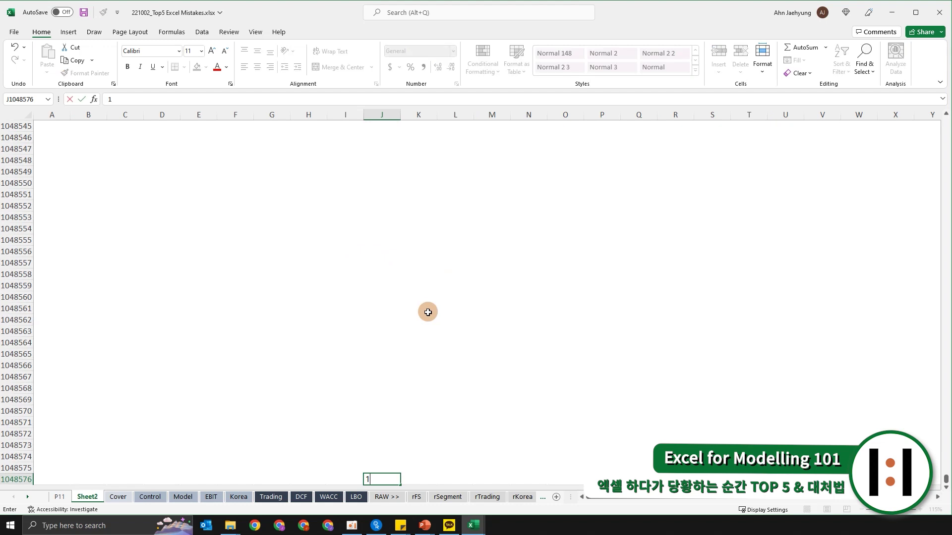
pyautogui.press('Return')
pyautogui.press('Up')
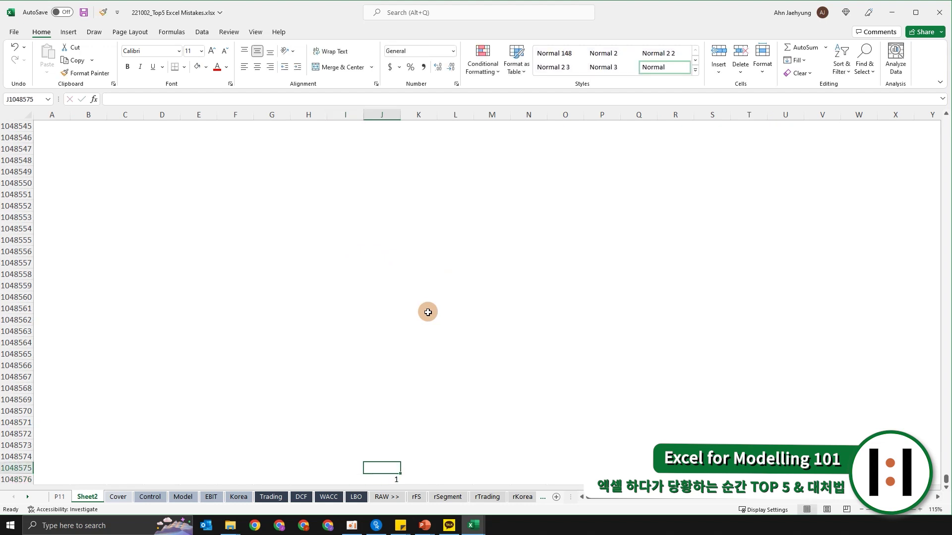
pyautogui.hotkey('ctrl', 'Left')
pyautogui.press('Right')
pyautogui.press('Down')
pyautogui.hotkey('ctrl', 'Right')
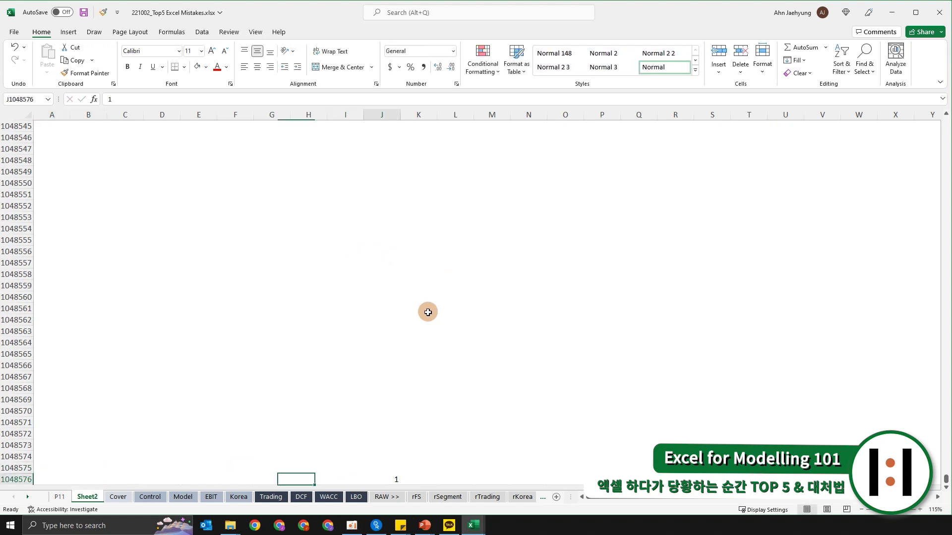
pyautogui.press('Up')
pyautogui.press('Left')
# Step: Try to insert a new row at row 5 of Sheet2 and dismiss the resulting alert
pyautogui.hotkey('ctrl', 'Home')
pyautogui.press('Down')
pyautogui.press('Down')
pyautogui.press('Down')
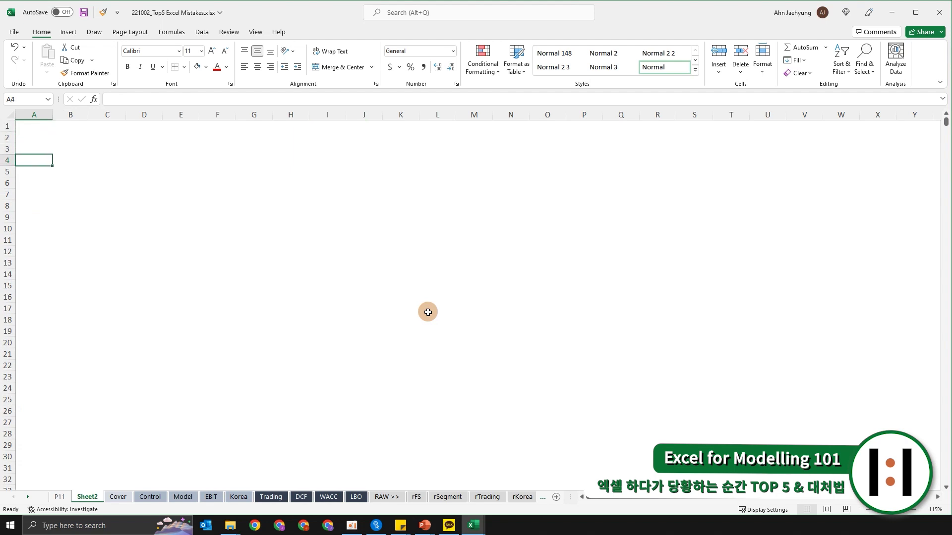
pyautogui.press('Down')
pyautogui.hotkey('shift', 'space')
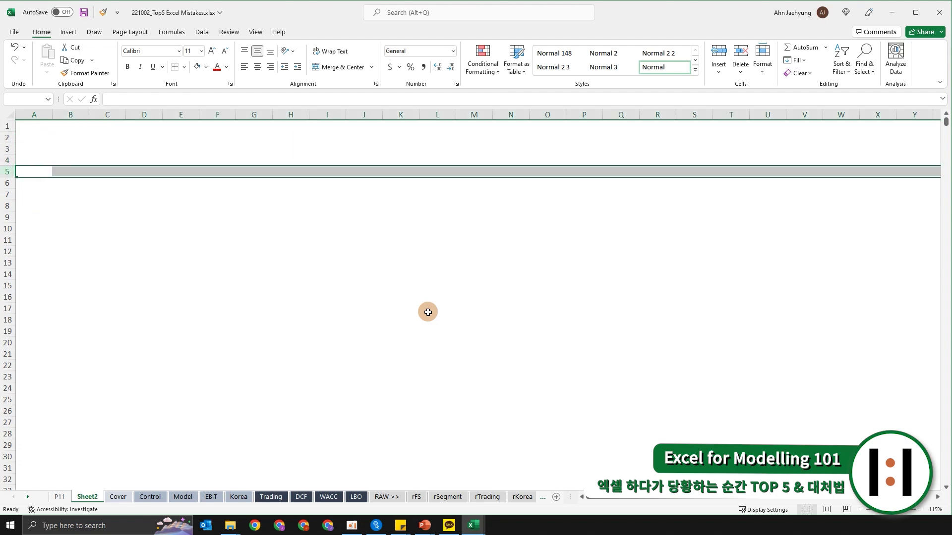
pyautogui.hotkey('ctrl', 'shift', '+')
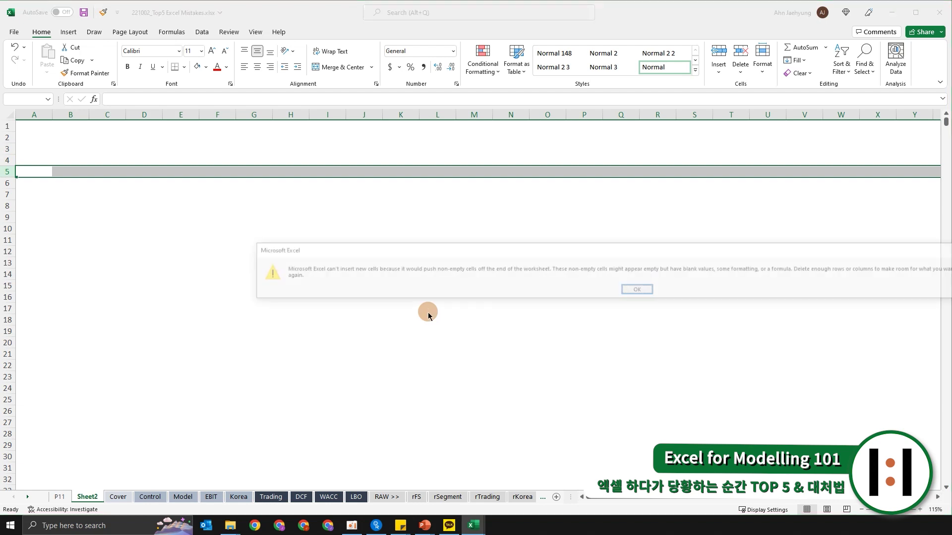
pyautogui.click(568, 254)
pyautogui.moveTo(526, 242); pyautogui.dragTo(373, 223)
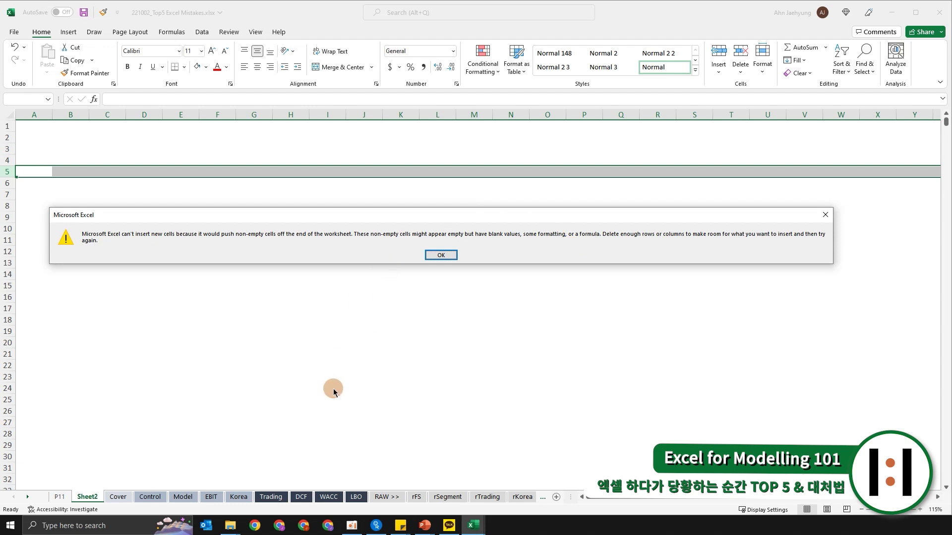
pyautogui.click(445, 256)
# Step: Inspect the last rows of Sheet2 around column J for stray content and return to cell J1
pyautogui.click(347, 241)
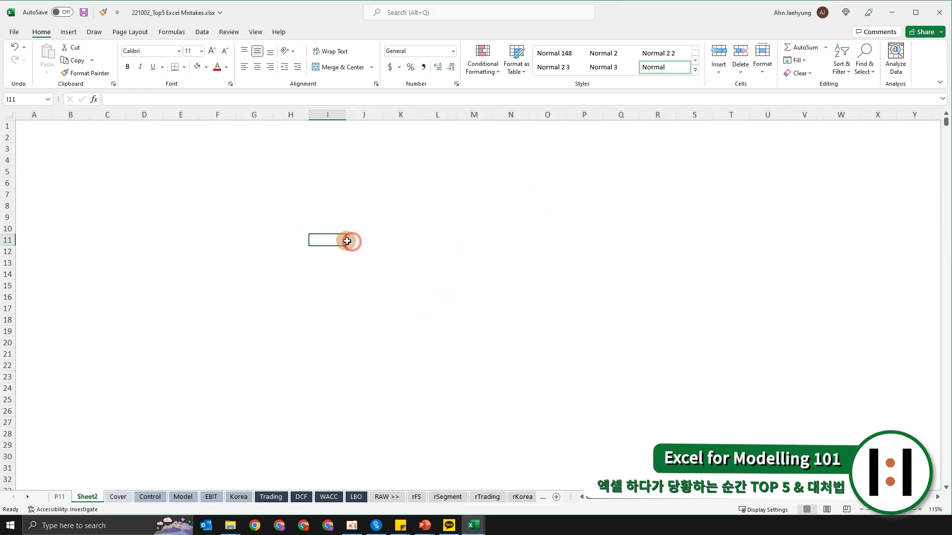
pyautogui.hotkey('ctrl', 'Down')
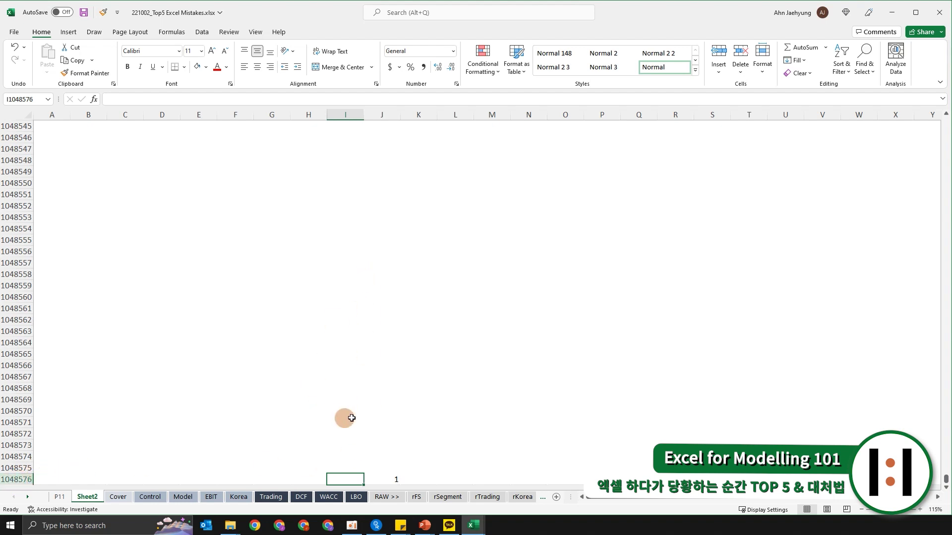
pyautogui.click(401, 426)
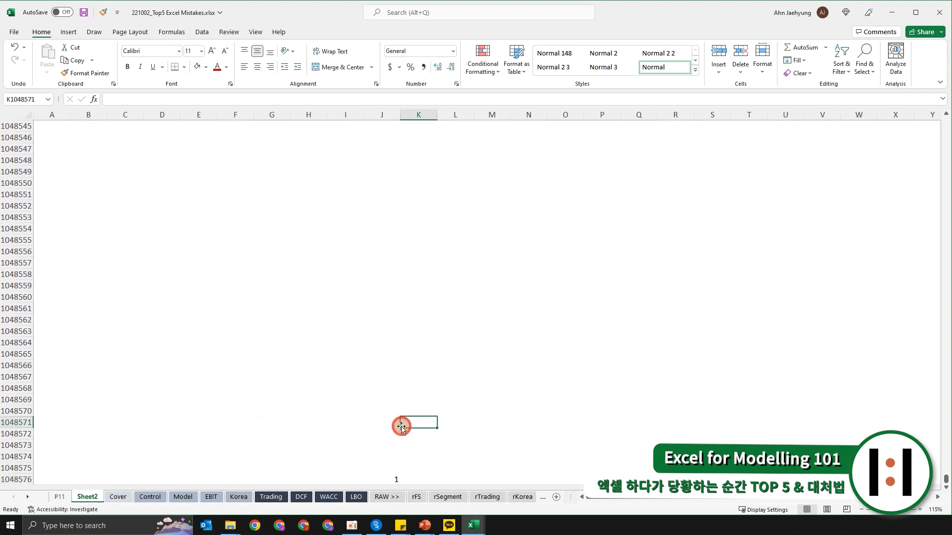
pyautogui.click(398, 375)
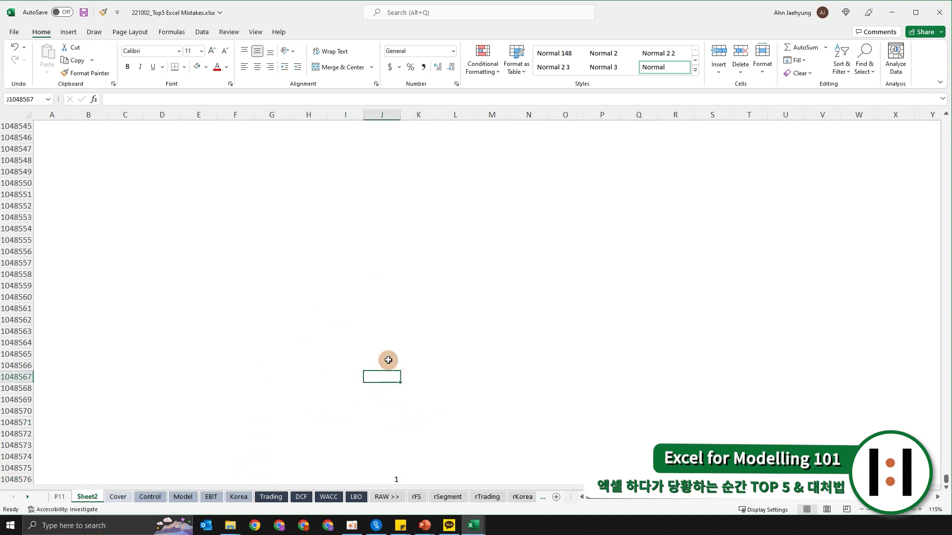
pyautogui.hotkey('ctrl', 'Up')
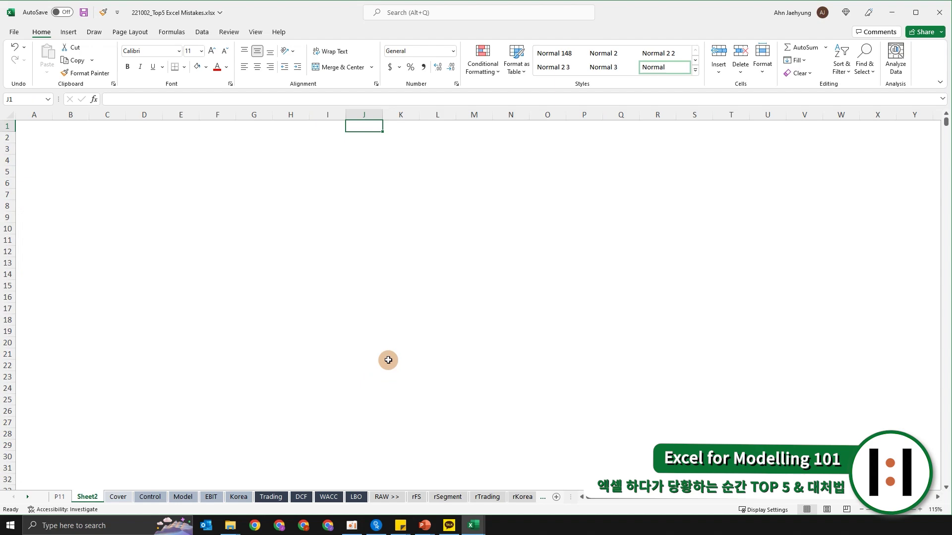
# Step: Open sheet P11 and enter 1 in column O of its last row, cell O1048576
pyautogui.hotkey('ctrl', 'pageup')
pyautogui.hotkey('ctrl', 'Down')
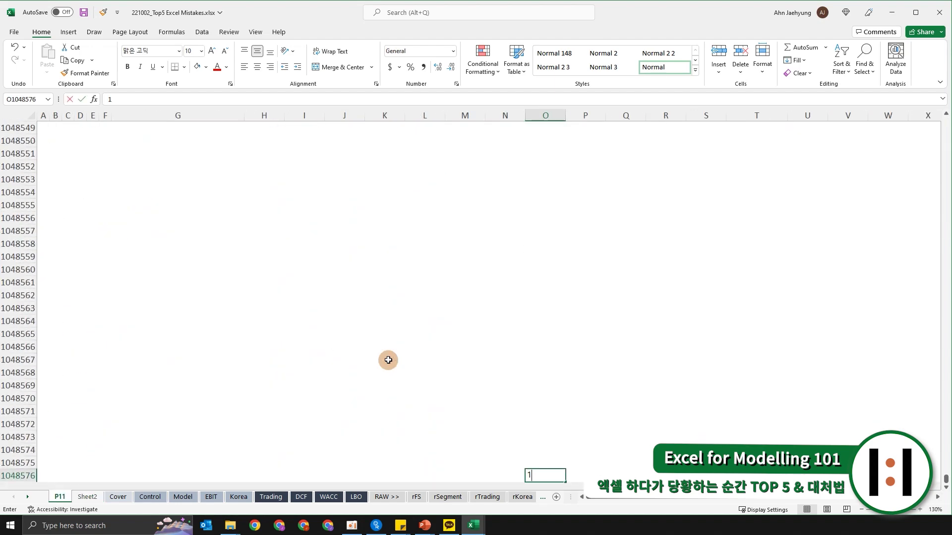
pyautogui.hotkey('ctrl', 'Up')
pyautogui.press('Down')
pyautogui.press('Down')
pyautogui.press('Down')
# Step: Select cell F89 in the empty area below the Net Changes in Cash row of P11
pyautogui.scroll(-18, 479, 347)
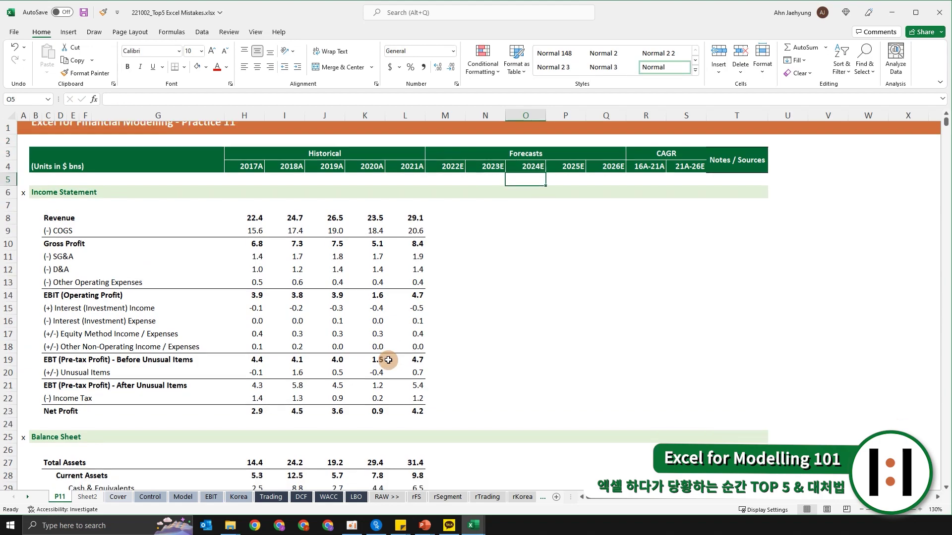
pyautogui.scroll(-8, 480, 347)
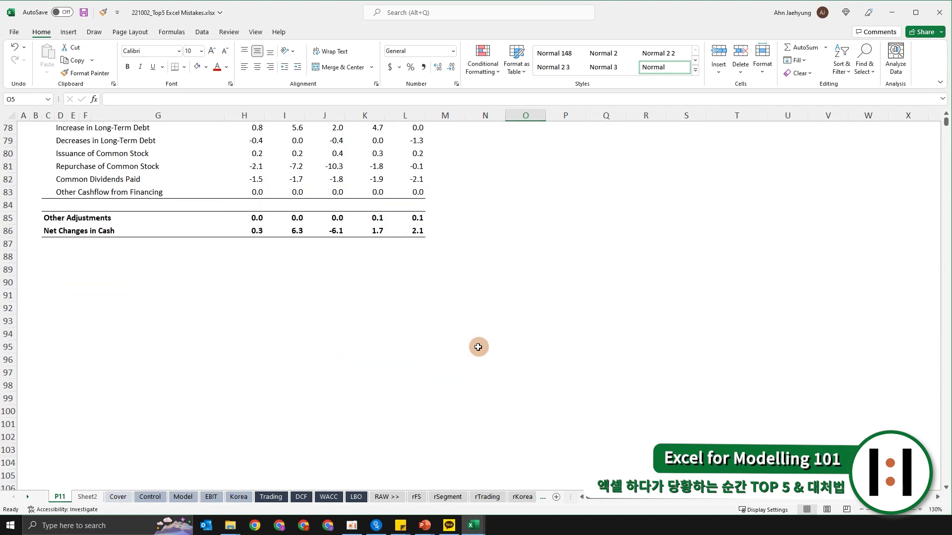
pyautogui.scroll(2, 480, 348)
pyautogui.click(404, 343)
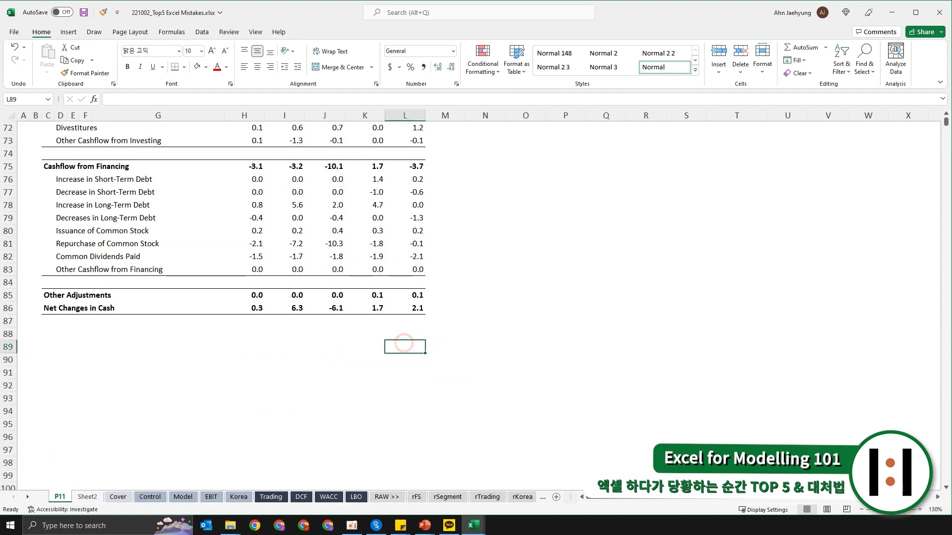
pyautogui.press('Left')
pyautogui.press('Left')
pyautogui.press('Left')
pyautogui.press('Left')
pyautogui.press('Left')
pyautogui.press('Left')
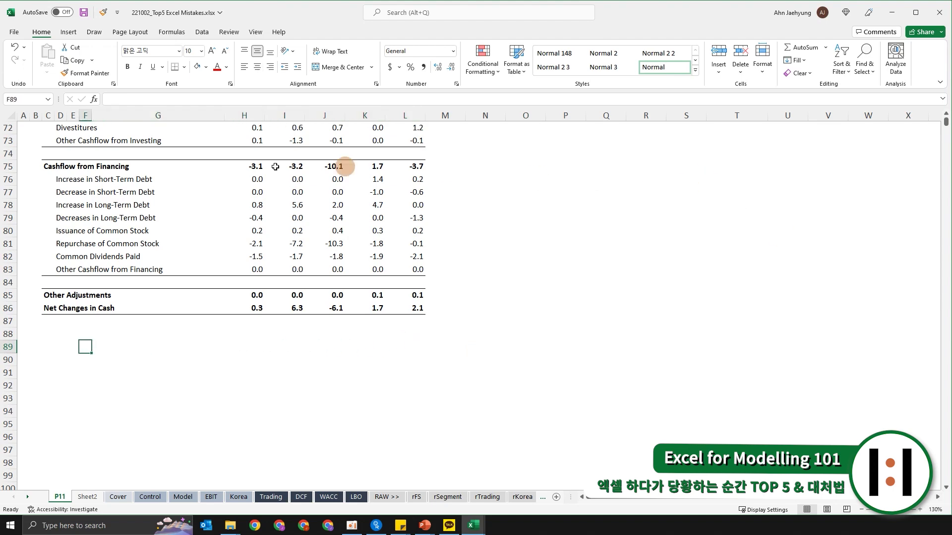
# Step: Extend the selection to the entire rows from row 89 down to the last row of the sheet
pyautogui.scroll(7, 285, 188)
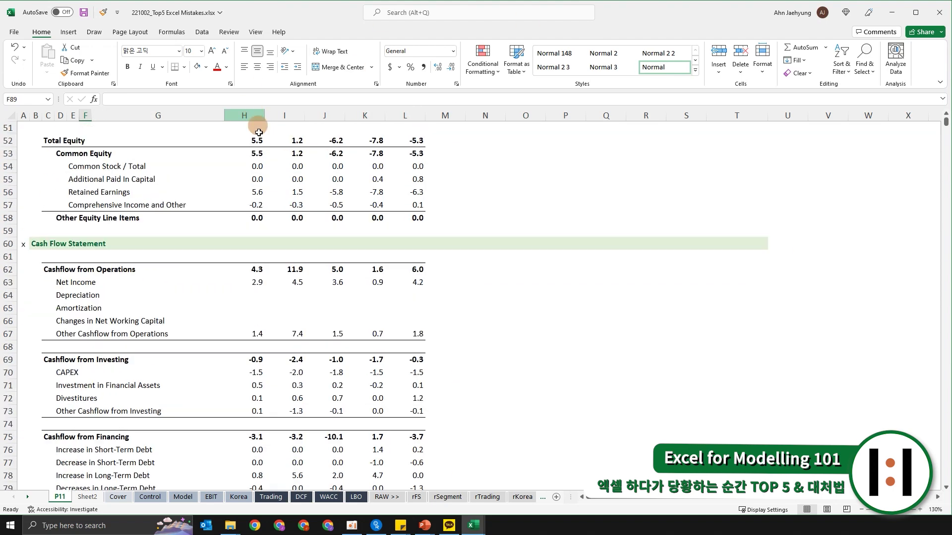
pyautogui.scroll(-9, 258, 132)
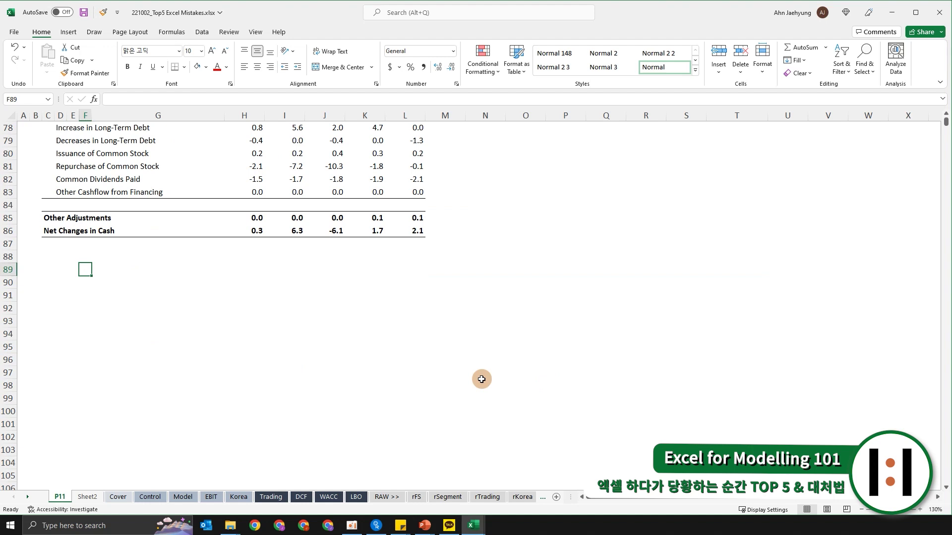
pyautogui.hotkey('ctrl', 'shift', 'Down')
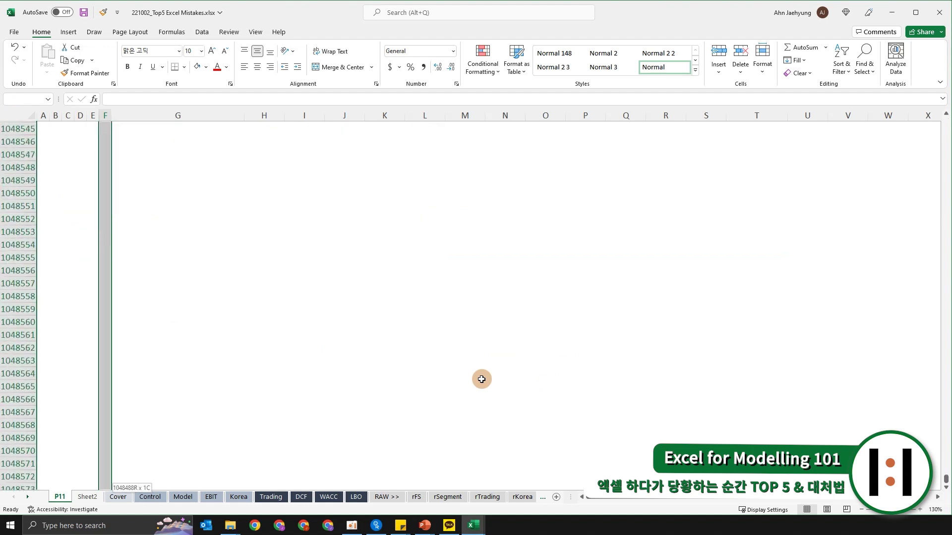
pyautogui.scroll(13, 113, 273)
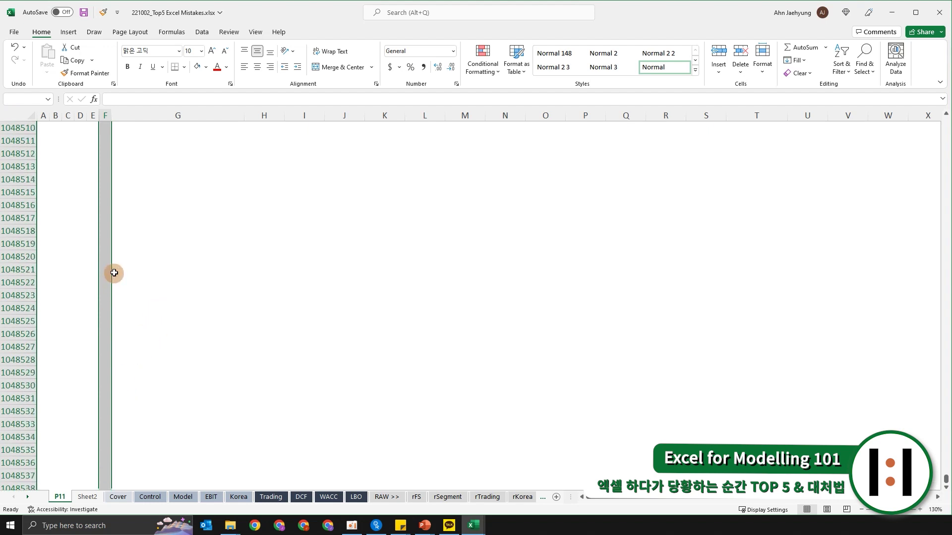
pyautogui.hotkey('shift', 'space')
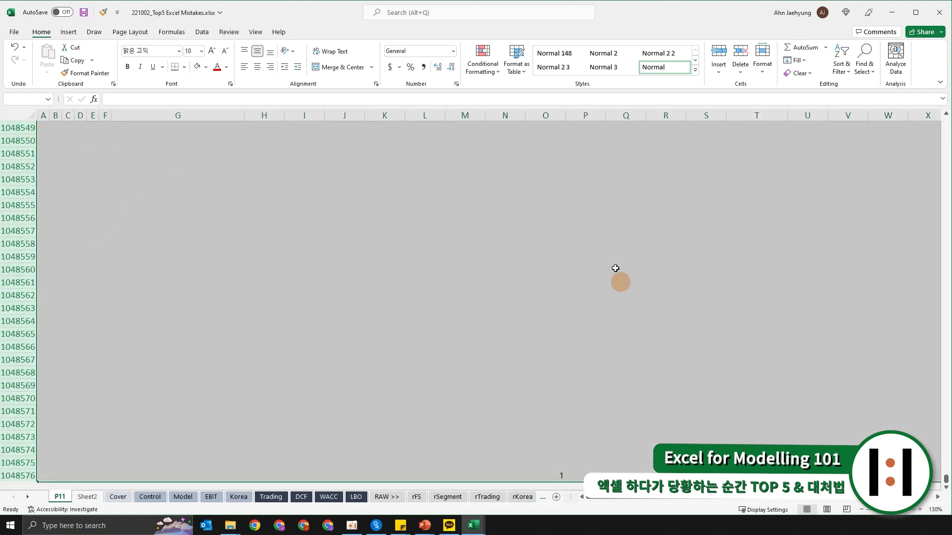
pyautogui.scroll(18, 602, 253)
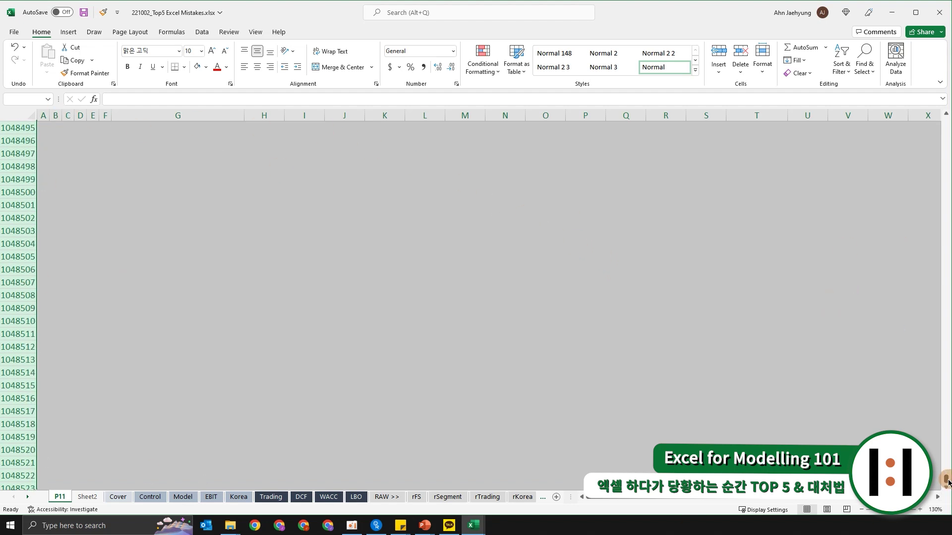
pyautogui.moveTo(947, 480); pyautogui.dragTo(948, 121)
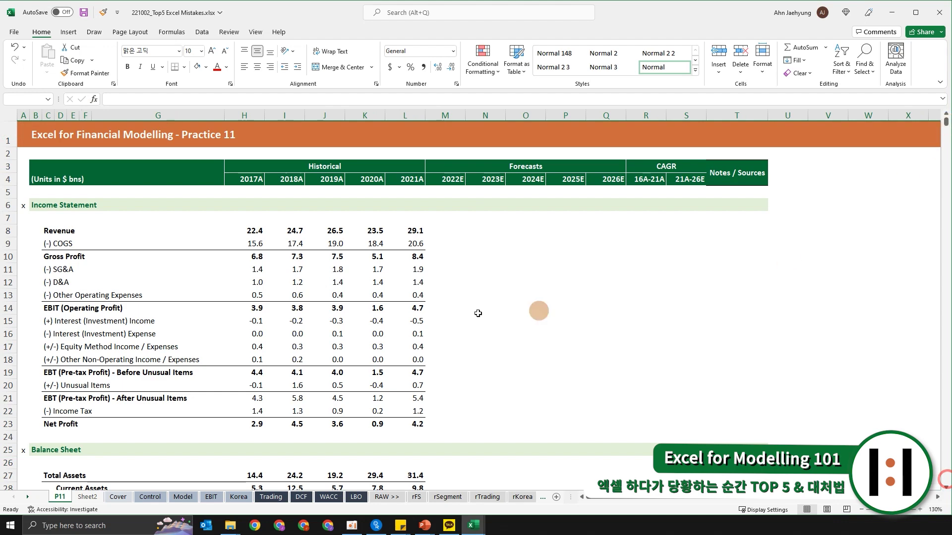
pyautogui.scroll(-20, 478, 313)
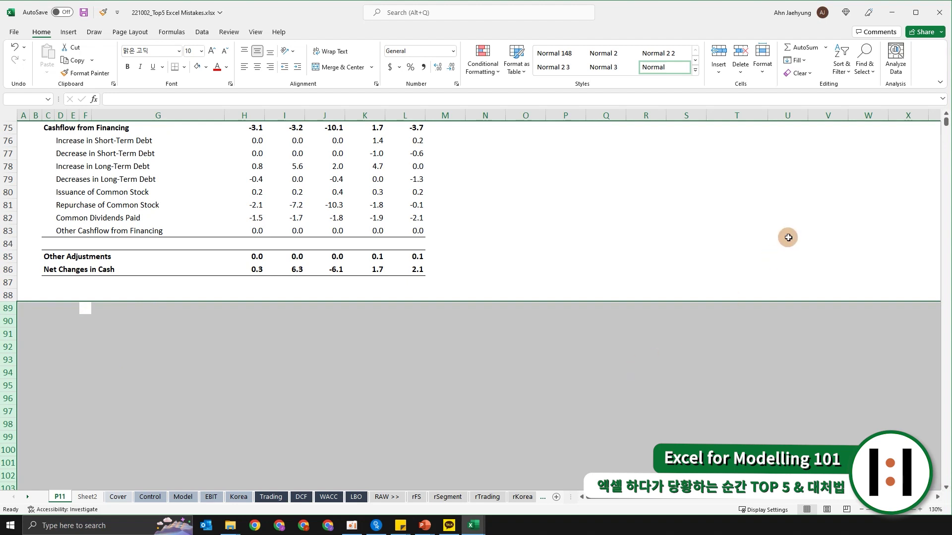
# Step: Clear everything, including contents and formats, from the selected rows below the cash flow statement
pyautogui.click(809, 79)
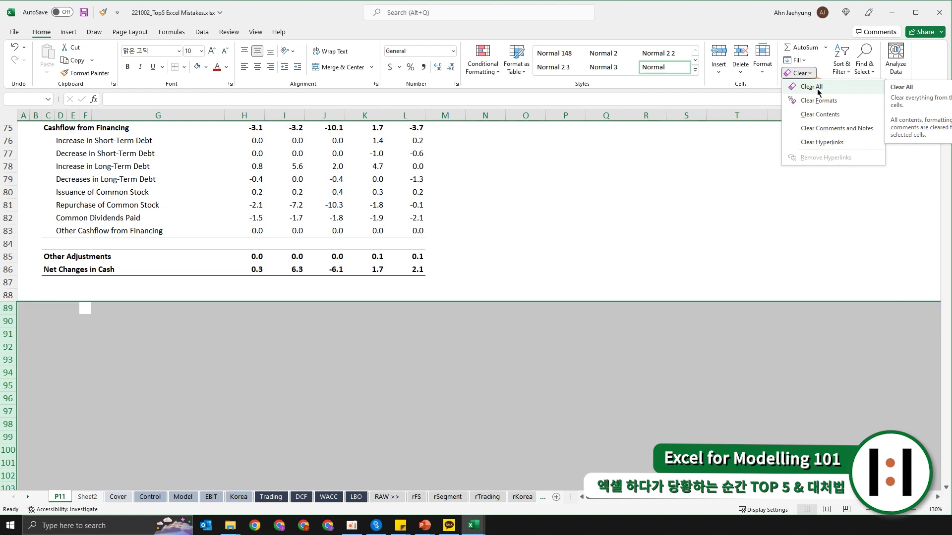
pyautogui.click(812, 87)
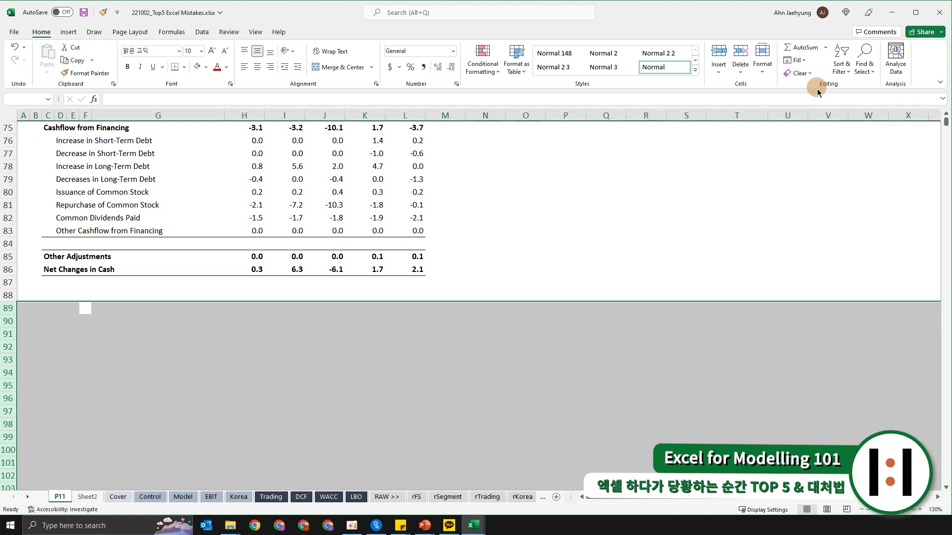
pyautogui.press('alt')
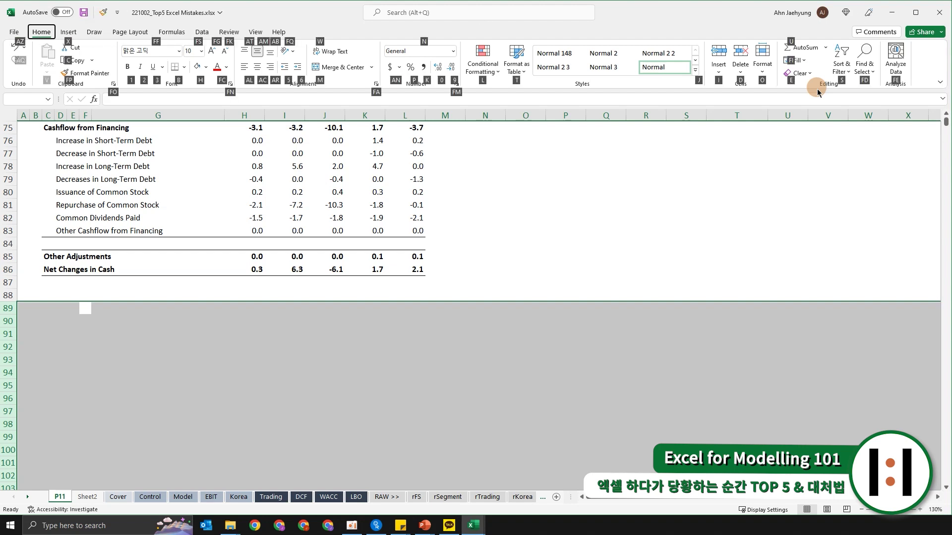
pyautogui.press('e')
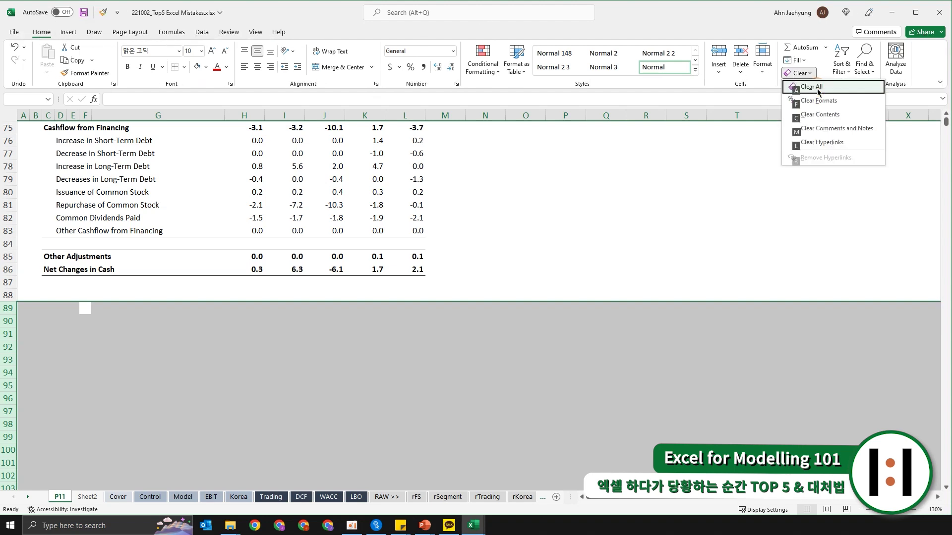
pyautogui.press('a')
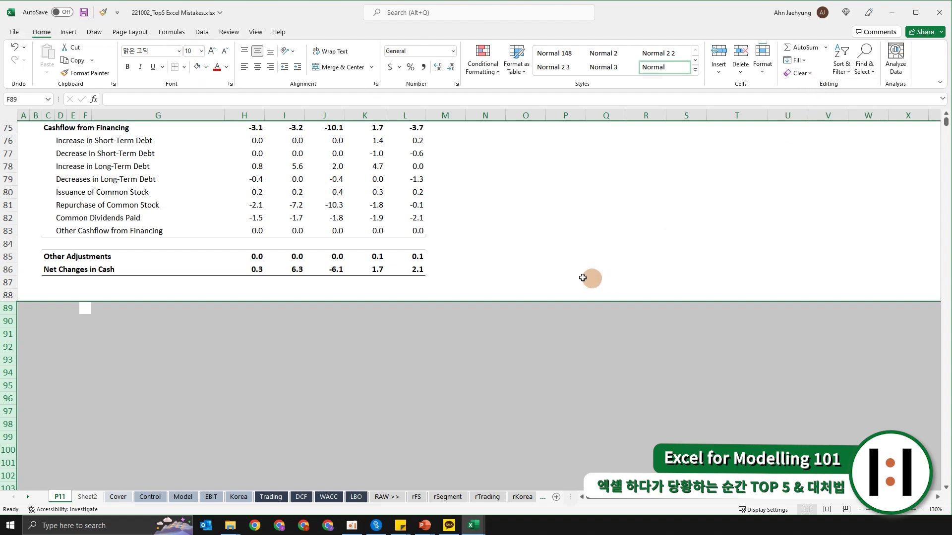
# Step: Check the cleared area of P11 down to the last row in column O, and return to the top of the data
pyautogui.scroll(-4, 613, 308)
pyautogui.click(453, 260)
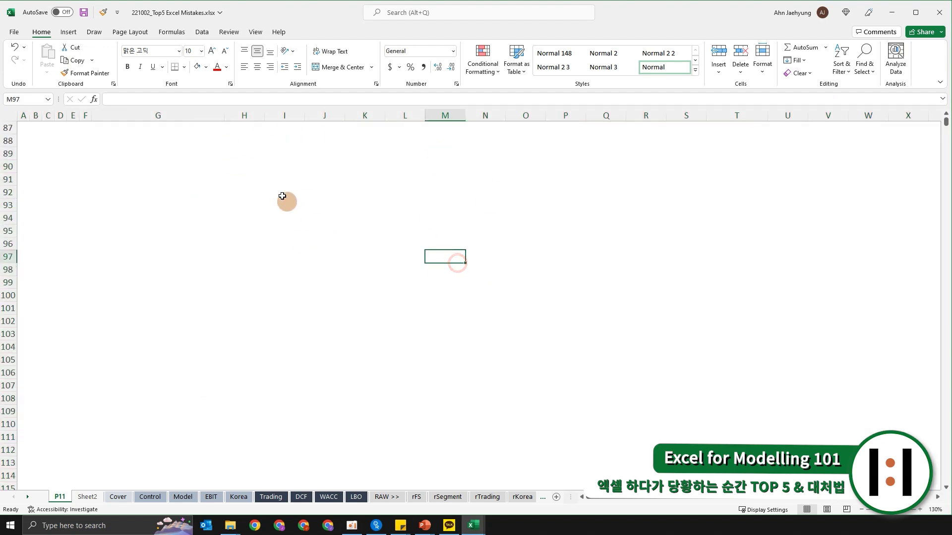
pyautogui.scroll(4, 329, 201)
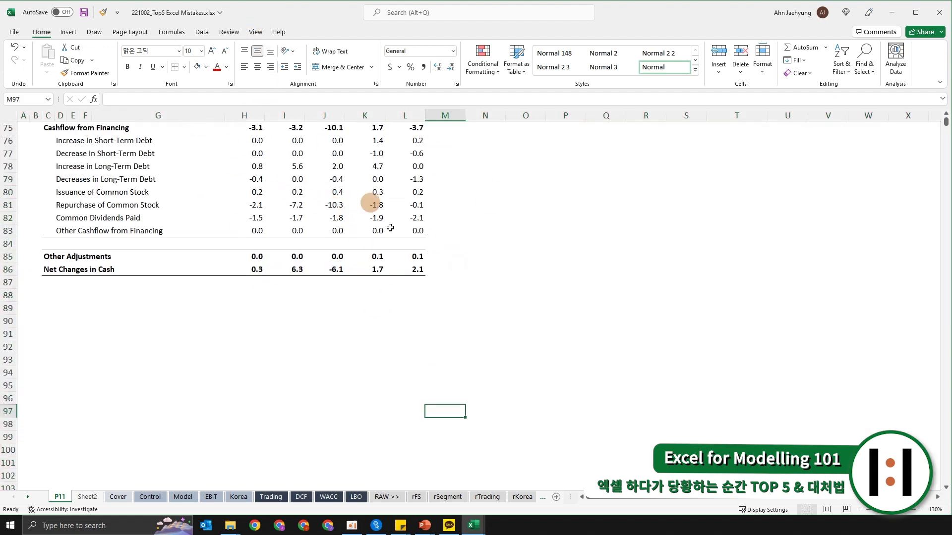
pyautogui.scroll(-9, 519, 336)
pyautogui.click(519, 336)
pyautogui.hotkey('ctrl', 'Down')
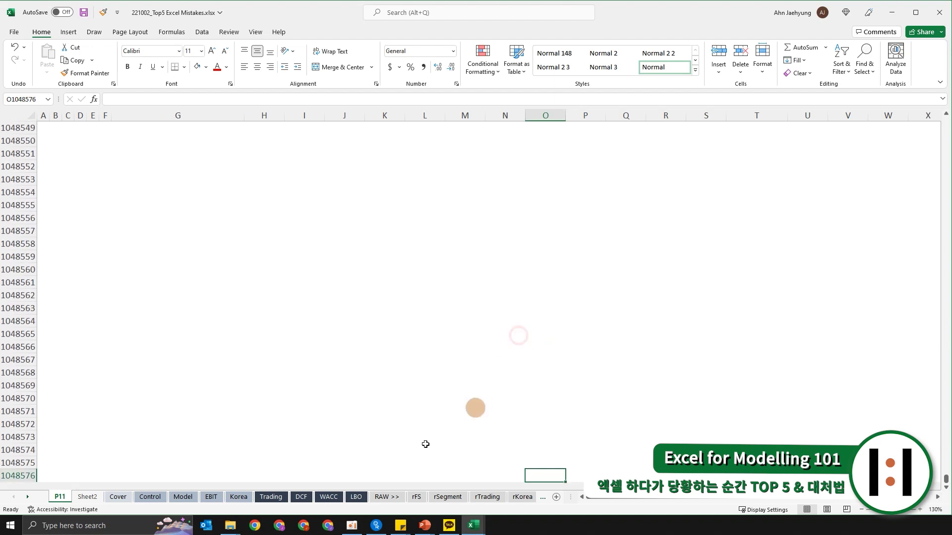
pyautogui.click(496, 350)
pyautogui.hotkey('ctrl', 'Up')
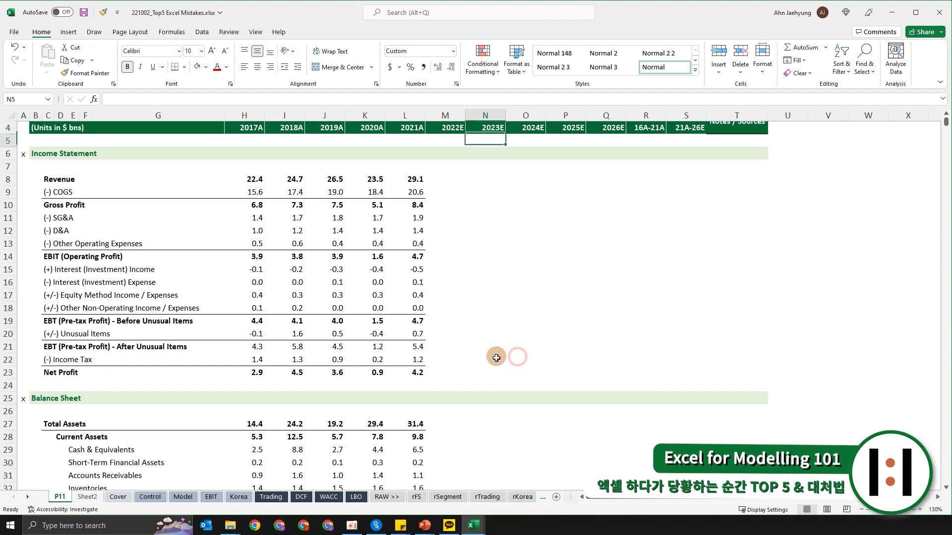
# Step: Insert five blank rows at row 25, above the Balance Sheet heading
pyautogui.press('Right')
pyautogui.press('Down')
pyautogui.press('Down')
pyautogui.press('Down')
pyautogui.press('Down')
pyautogui.press('Down')
pyautogui.press('Down')
pyautogui.press('Down')
pyautogui.press('Down')
pyautogui.press('Down')
pyautogui.press('Down')
pyautogui.press('Down')
pyautogui.press('Down')
pyautogui.press('Down')
pyautogui.press('Down')
pyautogui.press('Down')
pyautogui.press('Down')
pyautogui.press('Down')
pyautogui.press('Down')
pyautogui.press('Down')
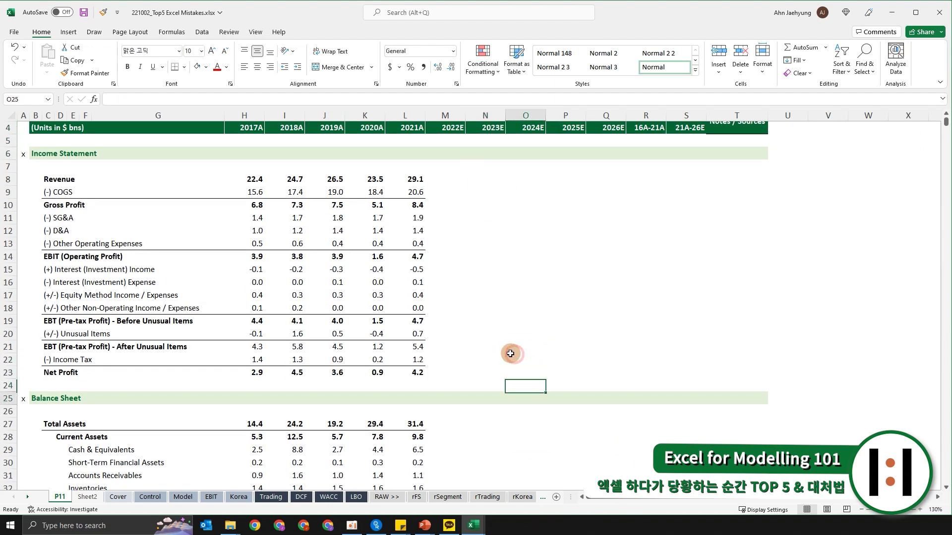
pyautogui.hotkey('shift', 'space')
pyautogui.hotkey('ctrl', '+')
pyautogui.hotkey('ctrl', '+')
pyautogui.hotkey('ctrl', '+')
pyautogui.hotkey('ctrl', '+')
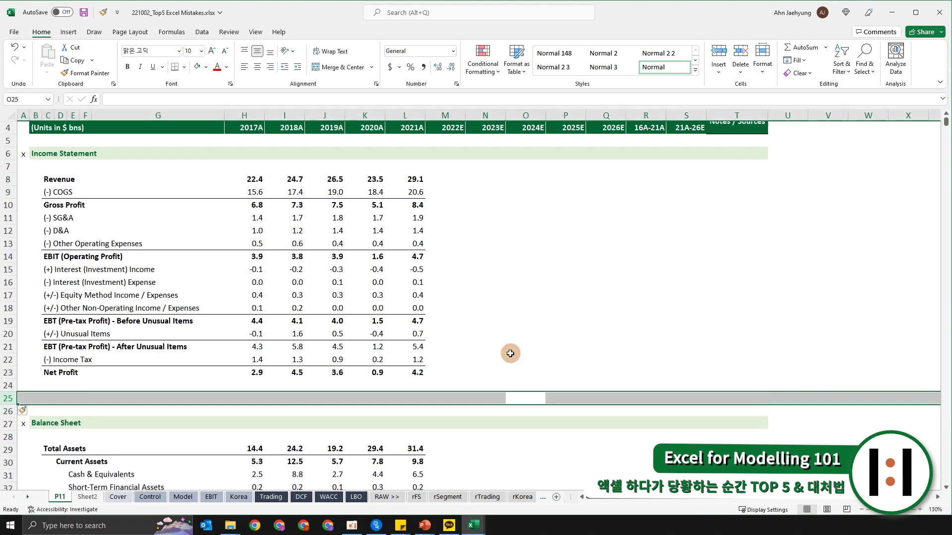
pyautogui.hotkey('ctrl', '+')
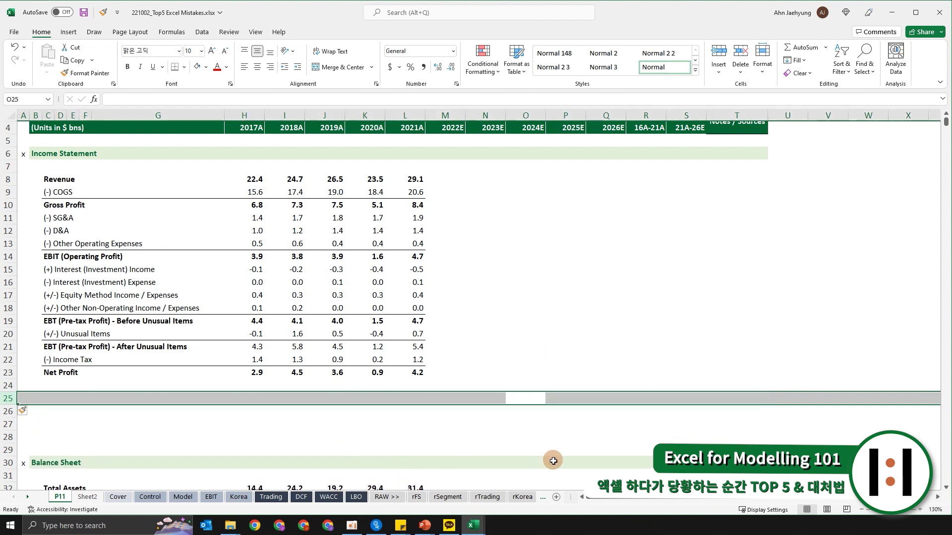
# Step: Delete the five blank rows just inserted above the Balance Sheet heading
pyautogui.hotkey('ctrl', '-')
pyautogui.hotkey('ctrl', '-')
pyautogui.hotkey('ctrl', '-')
pyautogui.hotkey('ctrl', '-')
pyautogui.hotkey('ctrl', '-')
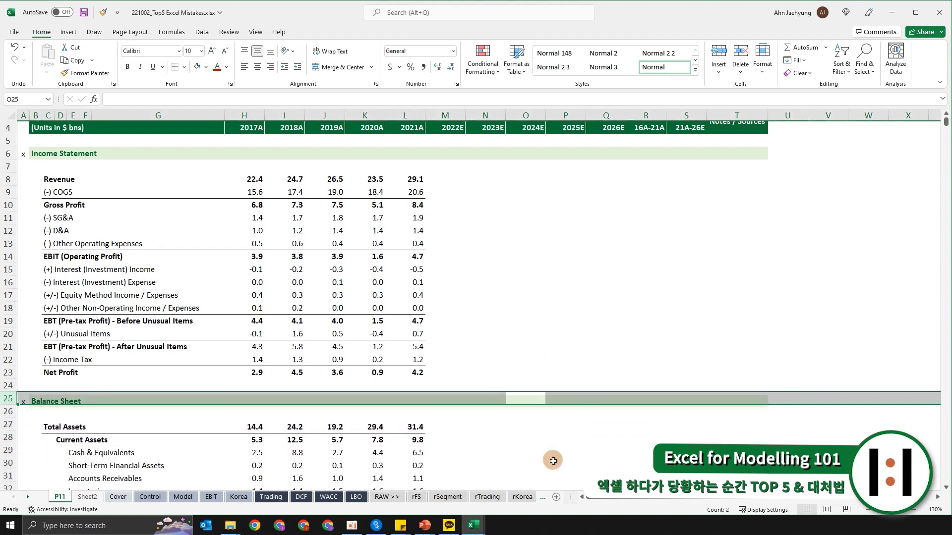
# Step: Highlight the empty block B88:V105 below the Net Changes in Cash row
pyautogui.scroll(-20, 511, 388)
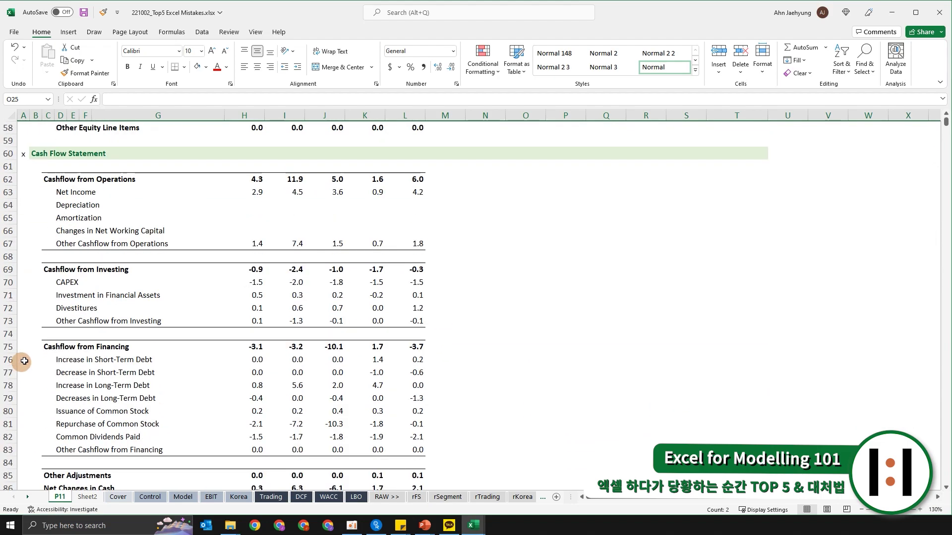
pyautogui.scroll(-2, 61, 356)
pyautogui.moveTo(36, 207); pyautogui.dragTo(846, 418)
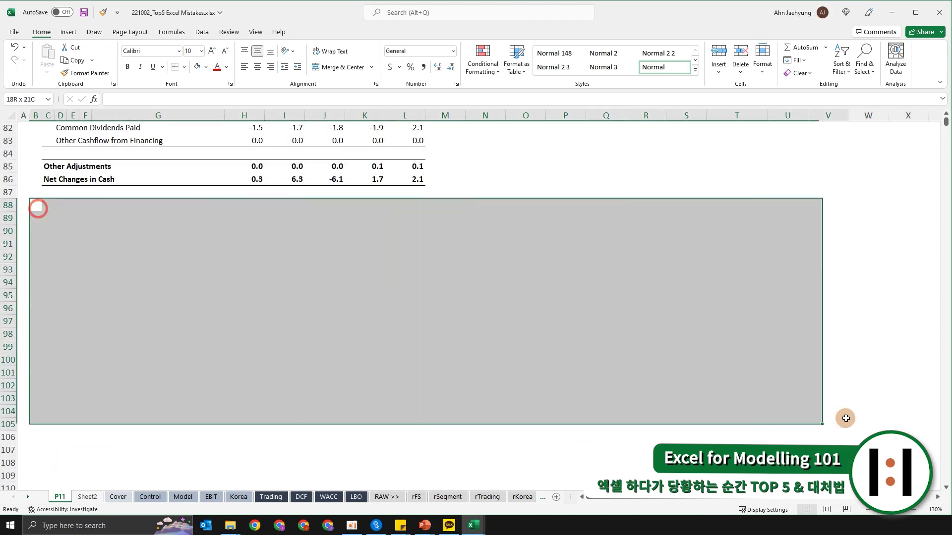
pyautogui.click(576, 304)
# Step: Select the entire rows from row 88 down to the last row of the sheet, and return to cell A1
pyautogui.click(406, 215)
pyautogui.press('Up')
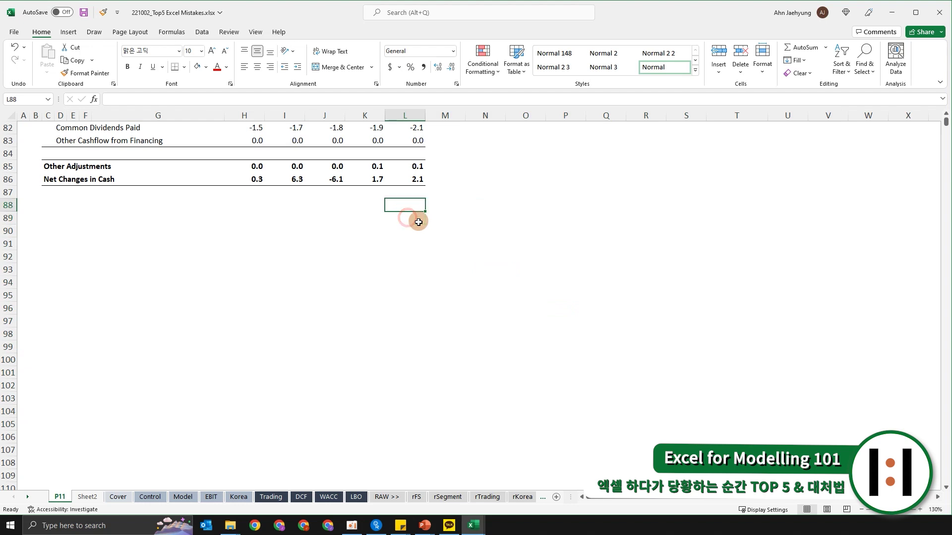
pyautogui.hotkey('ctrl', 'shift', 'Down')
pyautogui.hotkey('shift', 'space')
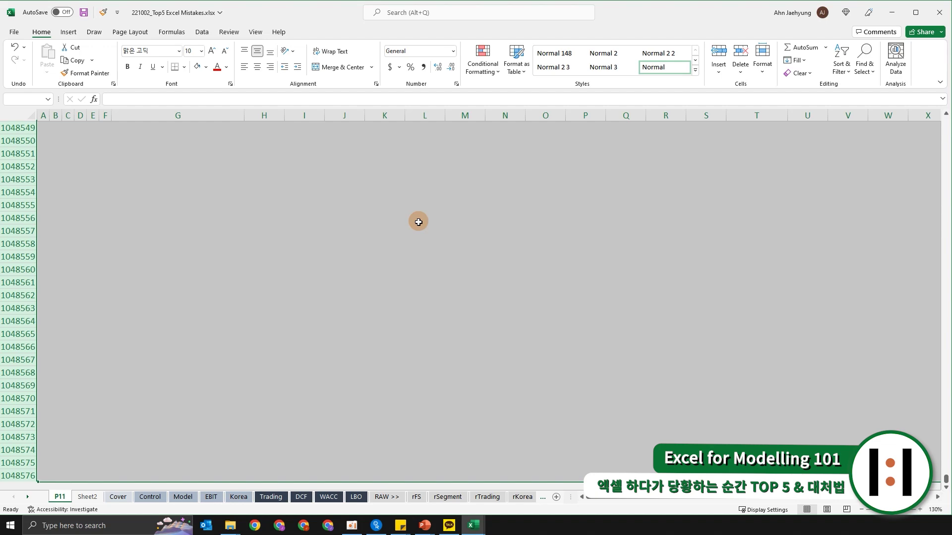
pyautogui.hotkey('ctrl', 'Home')
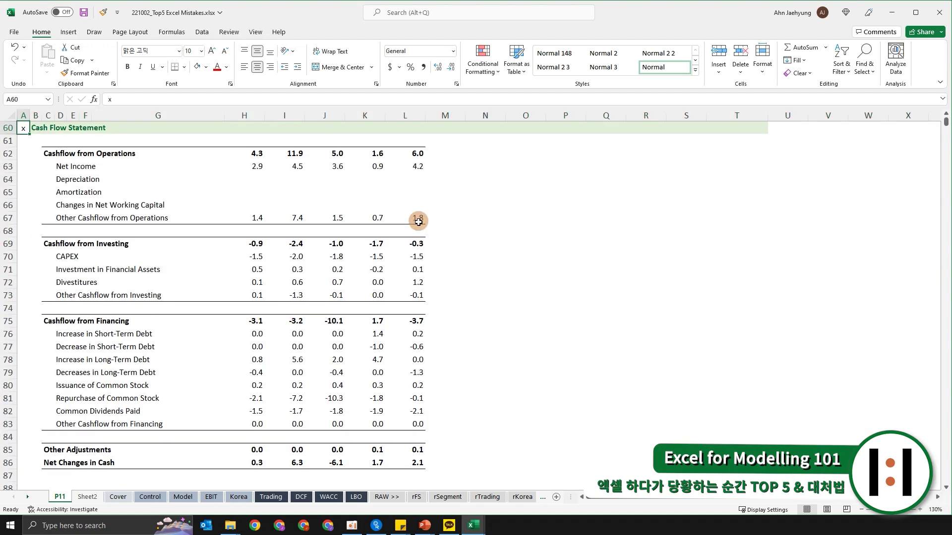
pyautogui.hotkey('ctrl', 'Home')
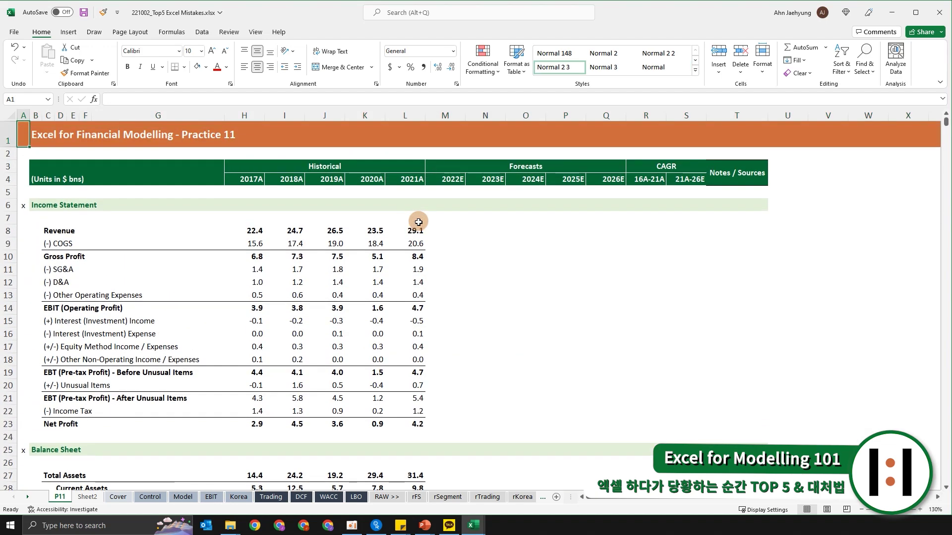